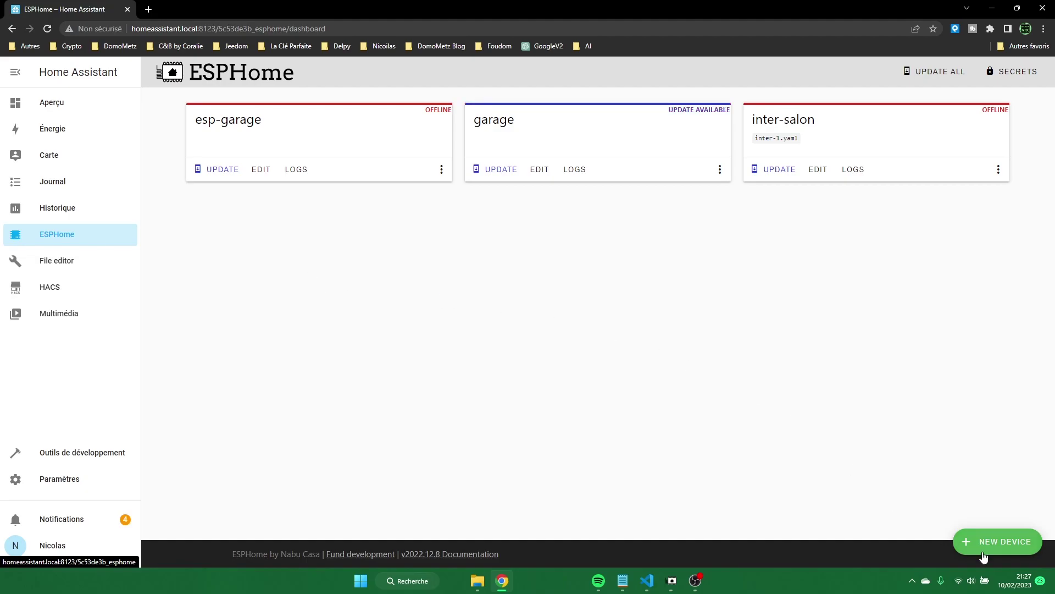
# - Create a new ESPHome device configuration named esp-cam
pyautogui.click(1014, 542)
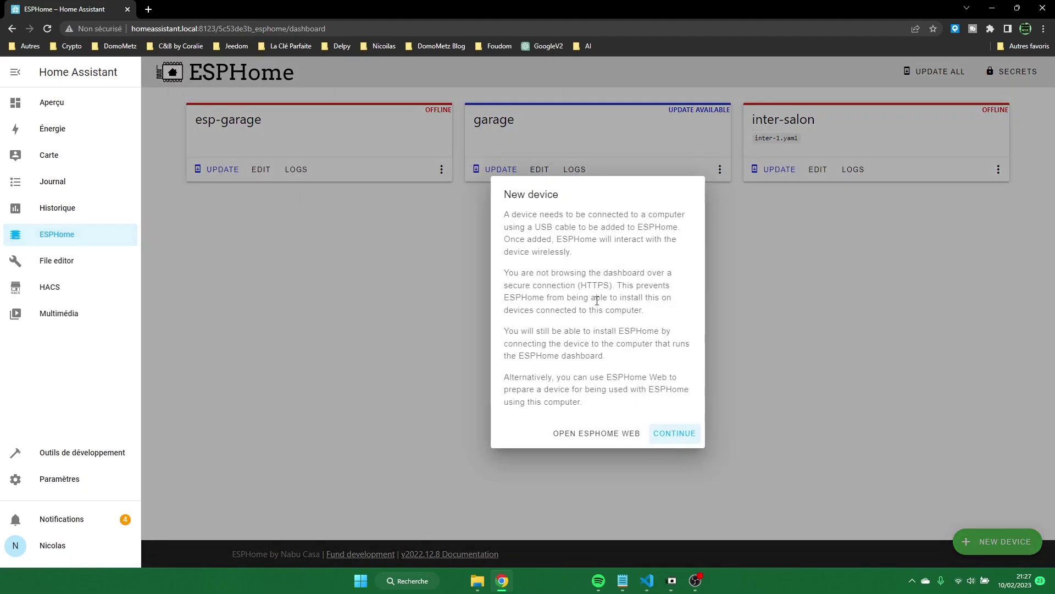
pyautogui.click(672, 434)
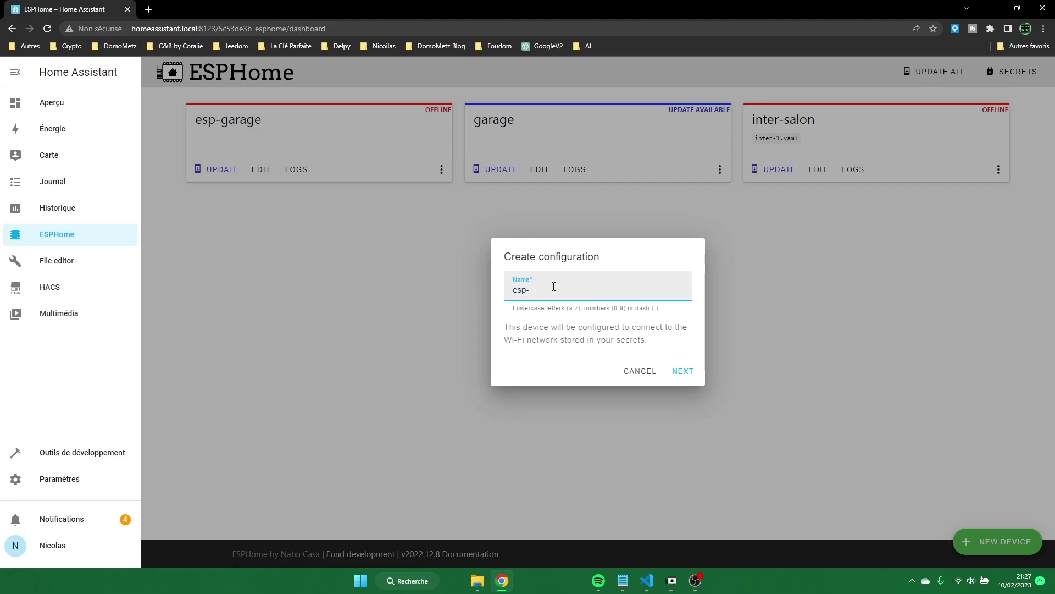
pyautogui.click(676, 374)
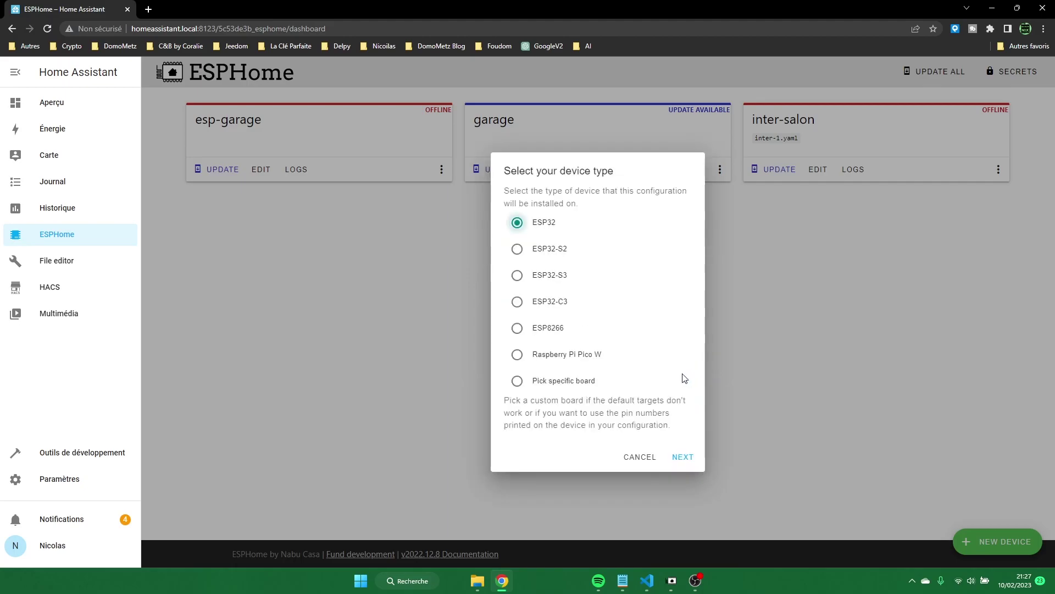
# - Pick AI Thinker ESP32-CAM as the specific board and create the configuration
pyautogui.click(518, 383)
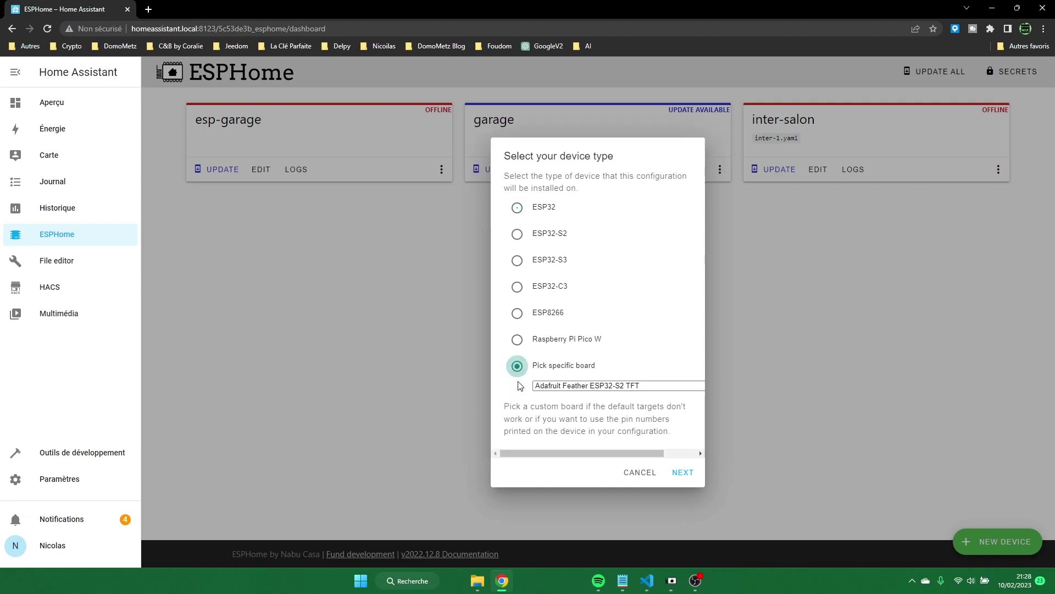
pyautogui.click(576, 387)
pyautogui.press('Down')
pyautogui.press('Down')
pyautogui.press('Down')
pyautogui.press('Down')
pyautogui.press('Down')
pyautogui.press('Down')
pyautogui.press('Down')
pyautogui.press('Down')
pyautogui.press('Down')
pyautogui.press('Down')
pyautogui.press('Down')
pyautogui.press('Down')
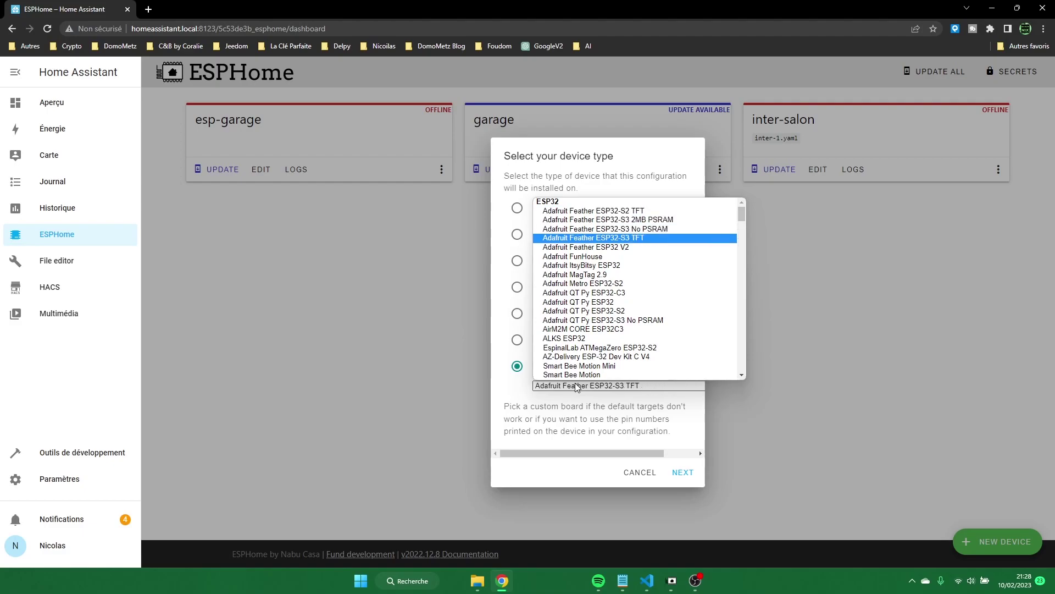
pyautogui.press('Down')
pyautogui.press('Down')
pyautogui.press('Down')
pyautogui.press('Down')
pyautogui.press('Down')
pyautogui.press('Down')
pyautogui.press('Down')
pyautogui.press('Down')
pyautogui.press('Down')
pyautogui.press('Down')
pyautogui.press('Down')
pyautogui.press('Down')
pyautogui.press('Down')
pyautogui.press('Down')
pyautogui.press('Down')
pyautogui.press('Down')
pyautogui.press('Down')
pyautogui.press('Down')
pyautogui.press('Down')
pyautogui.press('Down')
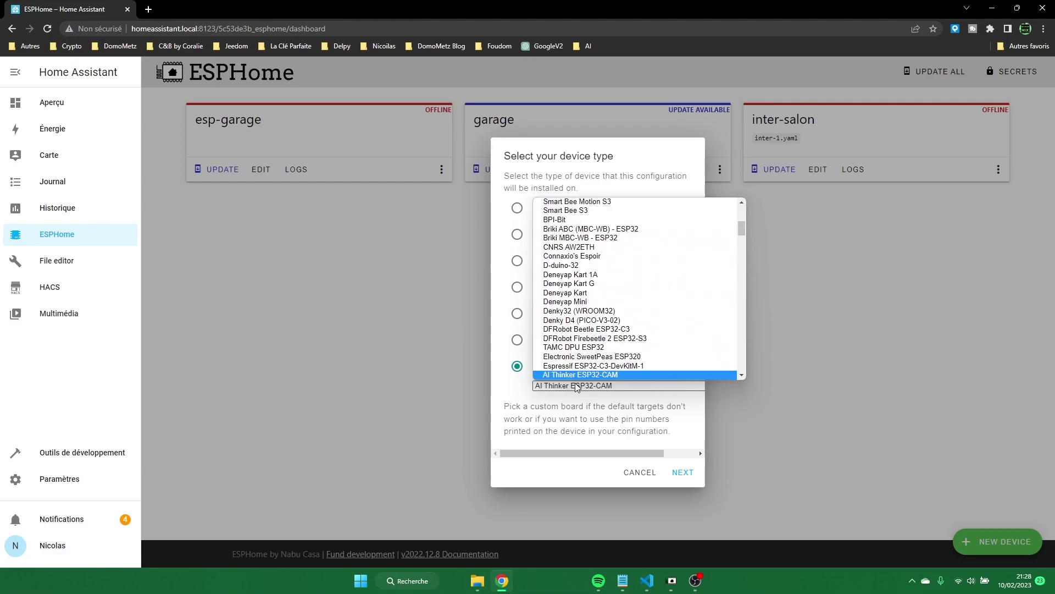
pyautogui.press('Return')
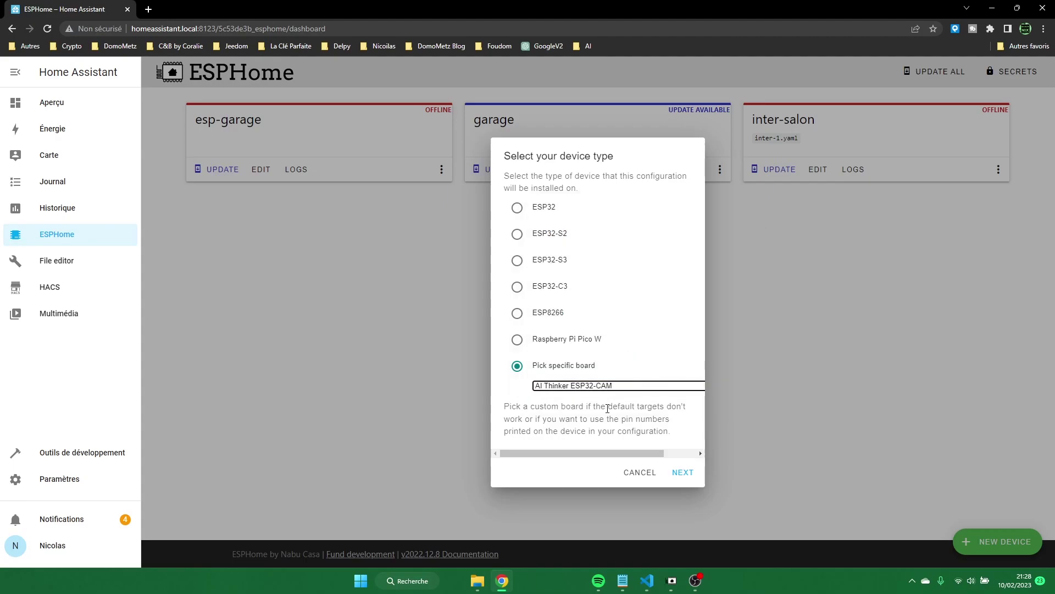
pyautogui.click(683, 473)
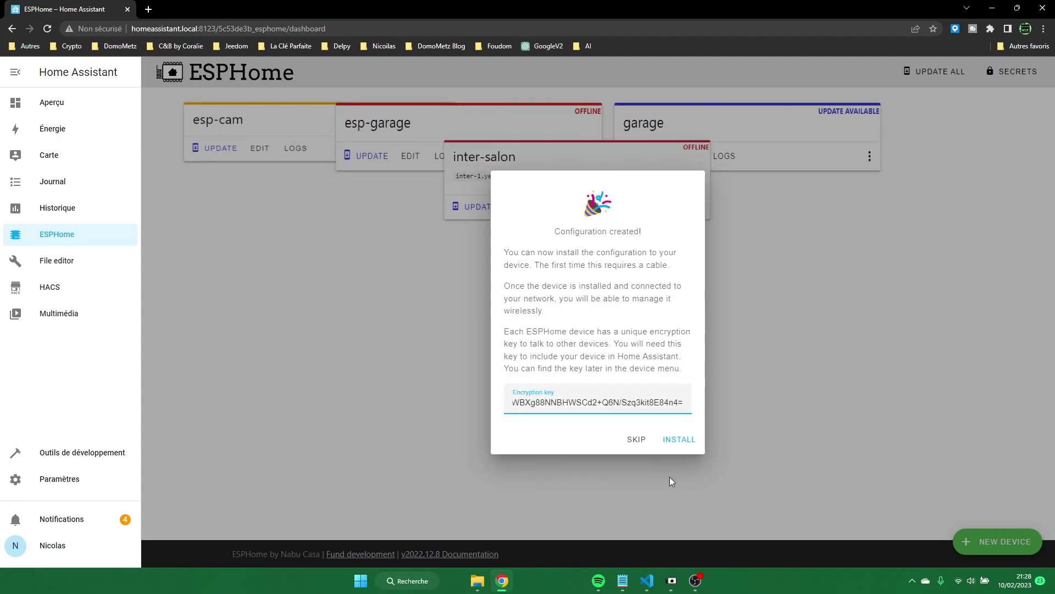
# - Save a copy of the device's encryption key in Notepad, then return to ESPHome and skip the installation
pyautogui.click(584, 402)
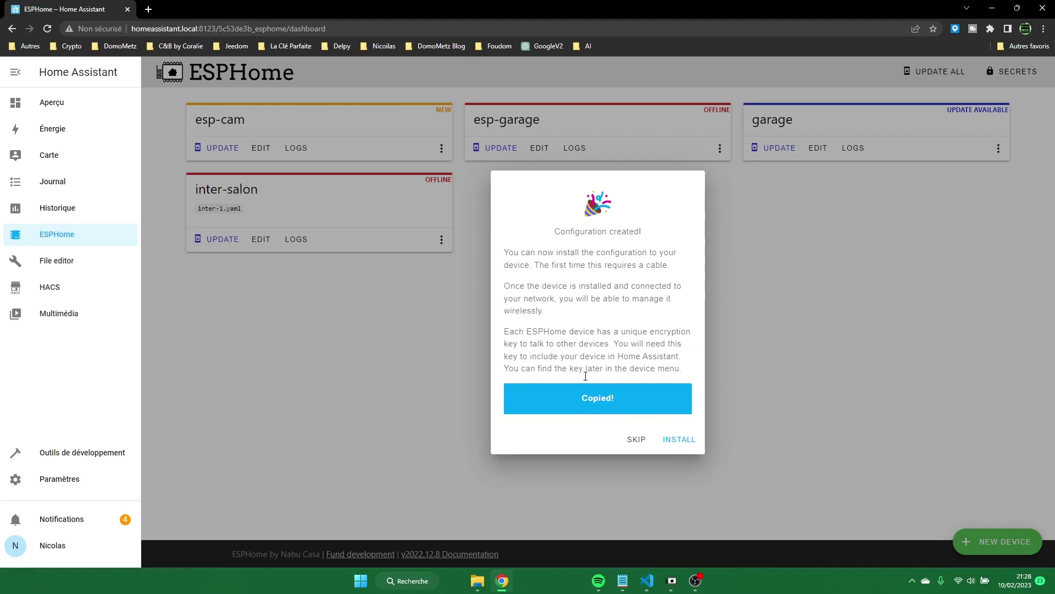
pyautogui.click(623, 581)
pyautogui.hotkey('ctrl', 'v')
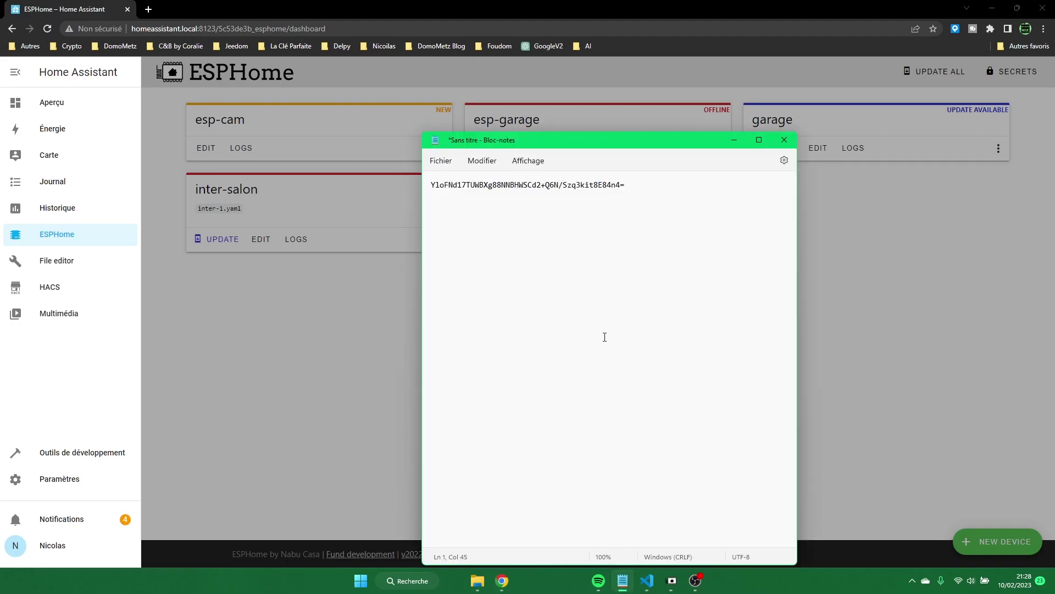
pyautogui.hotkey('alt', 'Tab')
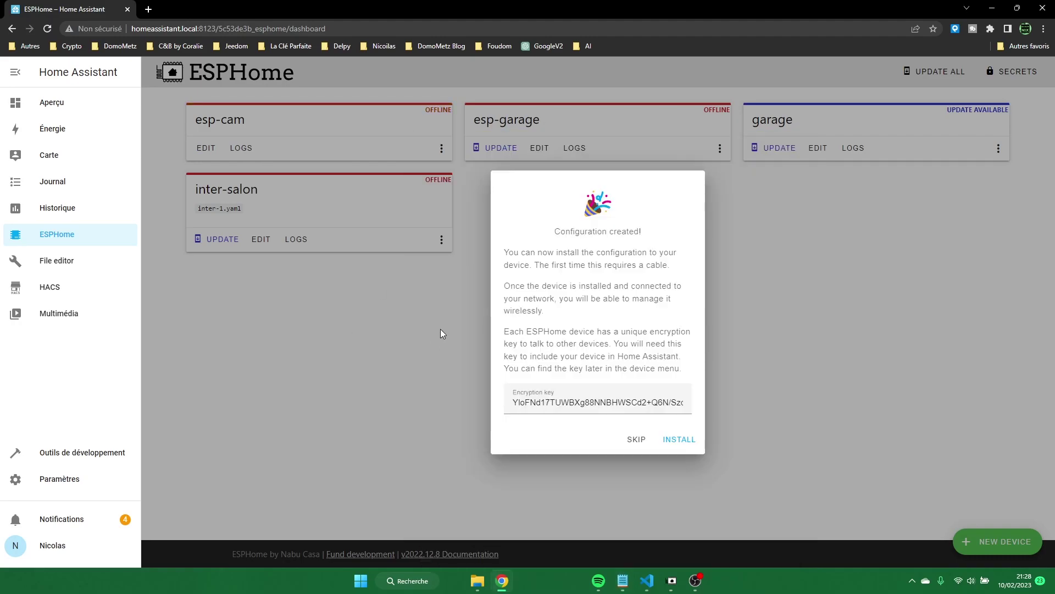
pyautogui.click(637, 439)
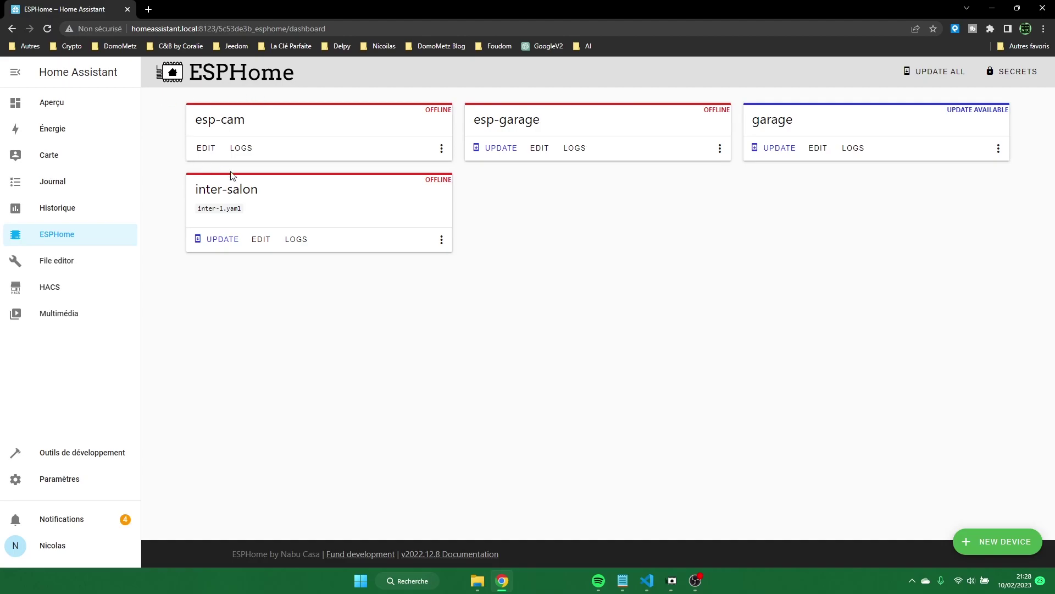
# - Copy the full esp-cam.yaml configuration, including its encryption key and passwords, over the contents of Untitled-1 in Visual Studio Code
pyautogui.click(211, 149)
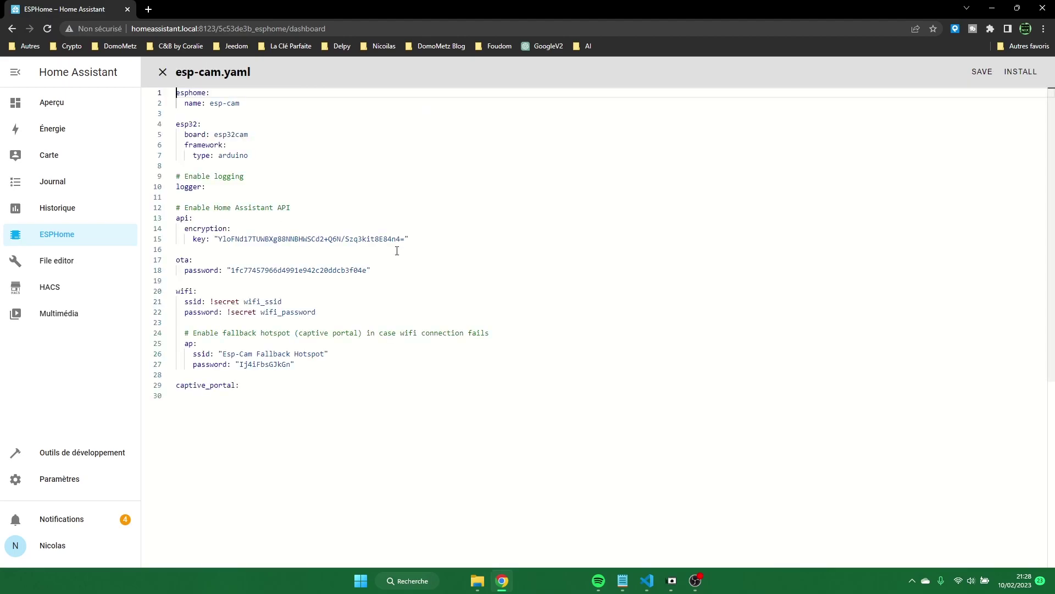
pyautogui.moveTo(431, 444); pyautogui.dragTo(176, 93)
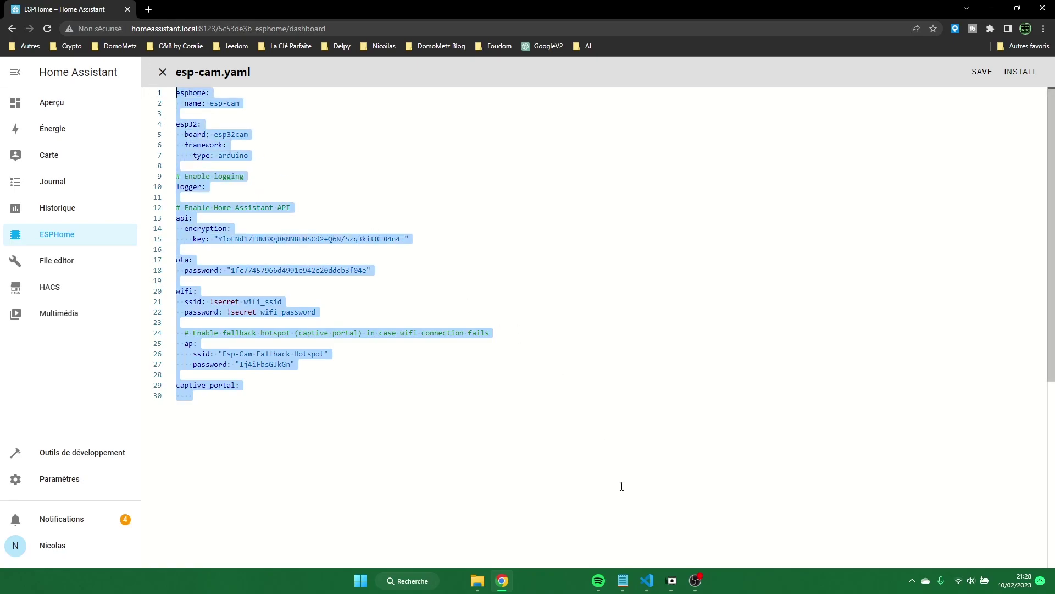
pyautogui.click(647, 581)
pyautogui.click(468, 373)
pyautogui.hotkey('ctrl', 'a')
pyautogui.press('BackSpace')
pyautogui.hotkey('ctrl', 'v')
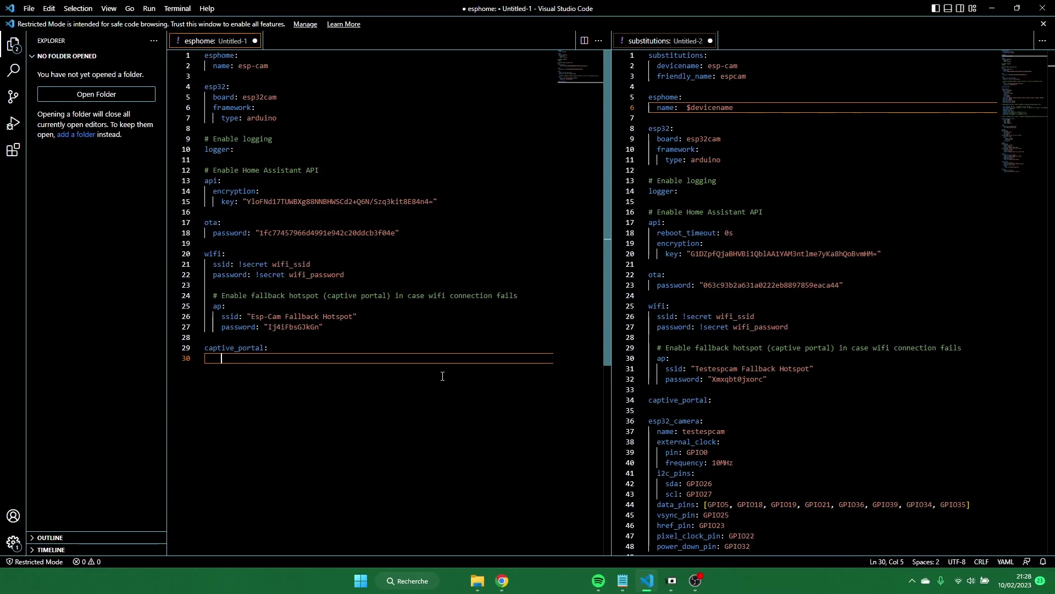
# - Hide the Explorer sidebar and compare the generated configuration with the extended one in Untitled-2
pyautogui.click(13, 44)
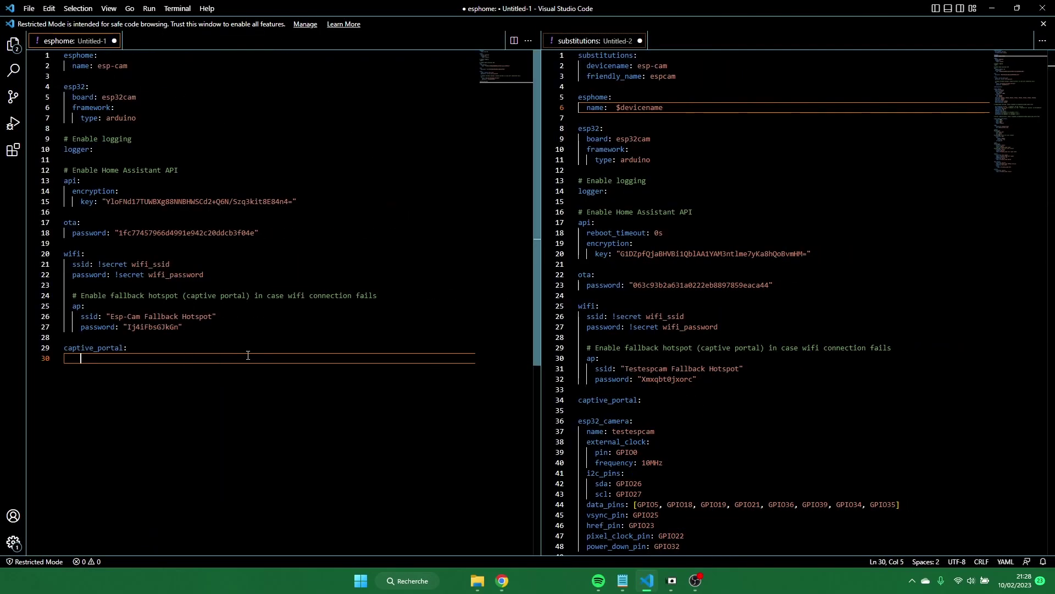
pyautogui.moveTo(252, 358); pyautogui.dragTo(66, 48)
pyautogui.moveTo(595, 55); pyautogui.dragTo(787, 485)
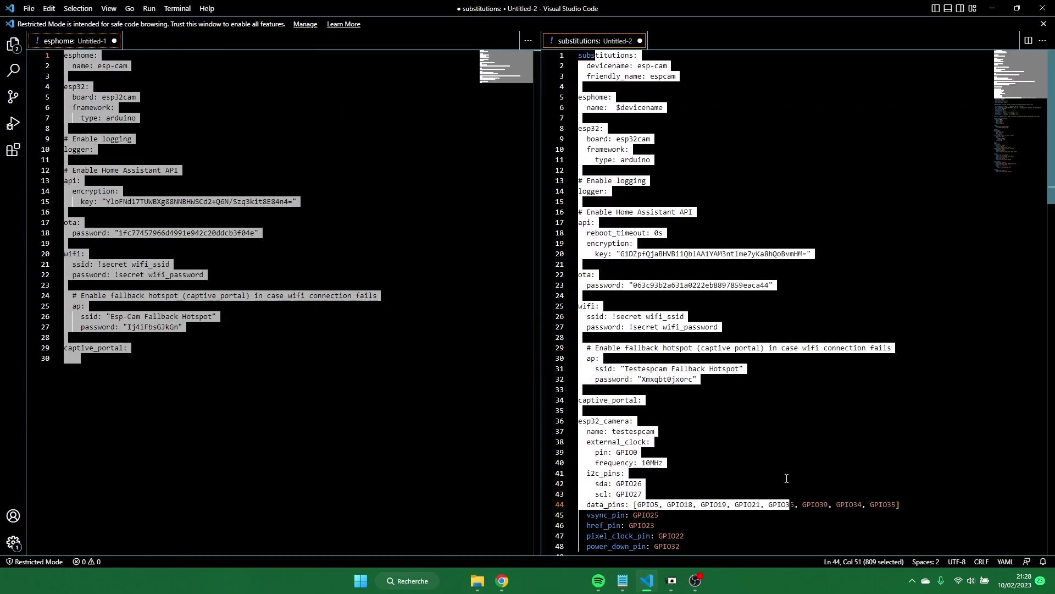
pyautogui.click(772, 452)
pyautogui.scroll(-4, 718, 339)
pyautogui.scroll(3, 687, 333)
pyautogui.scroll(-4, 665, 319)
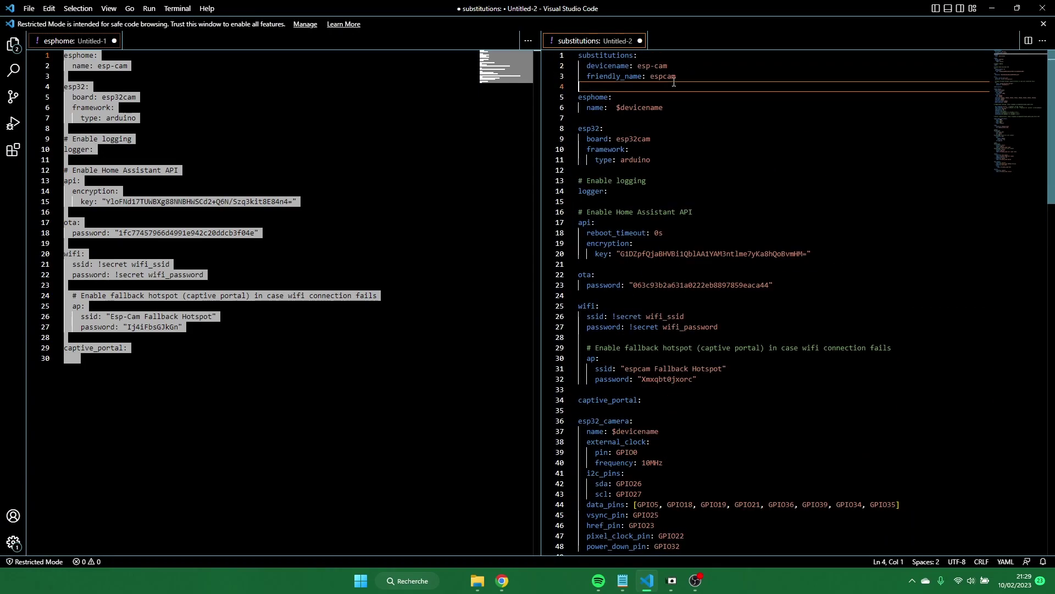
# - Examine the devicename and friendly_name substitutions and where the esphome name references them in Untitled-2
pyautogui.doubleClick(600, 56)
pyautogui.click(647, 64)
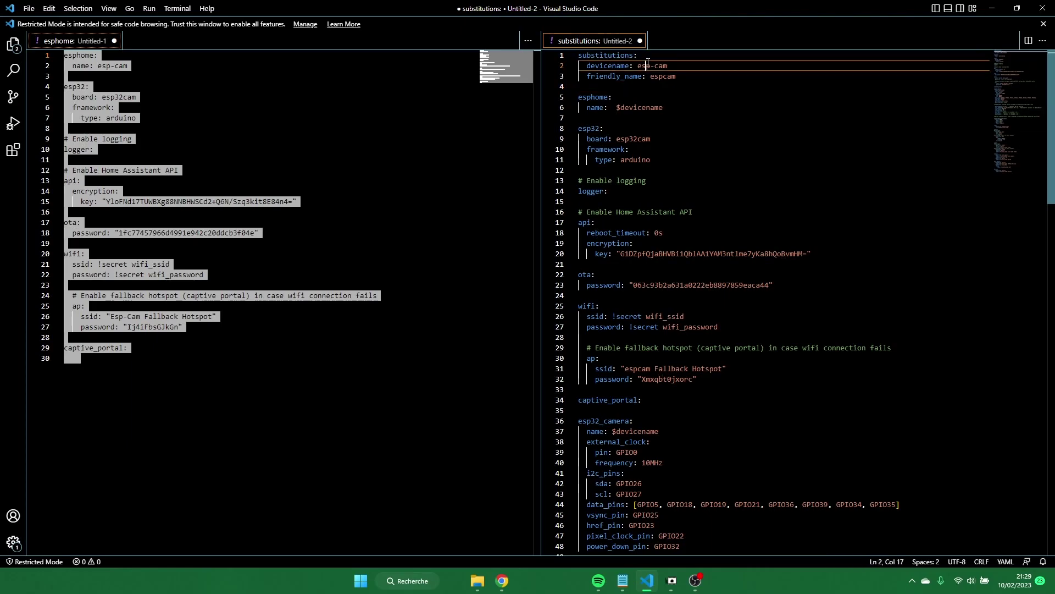
pyautogui.doubleClick(606, 64)
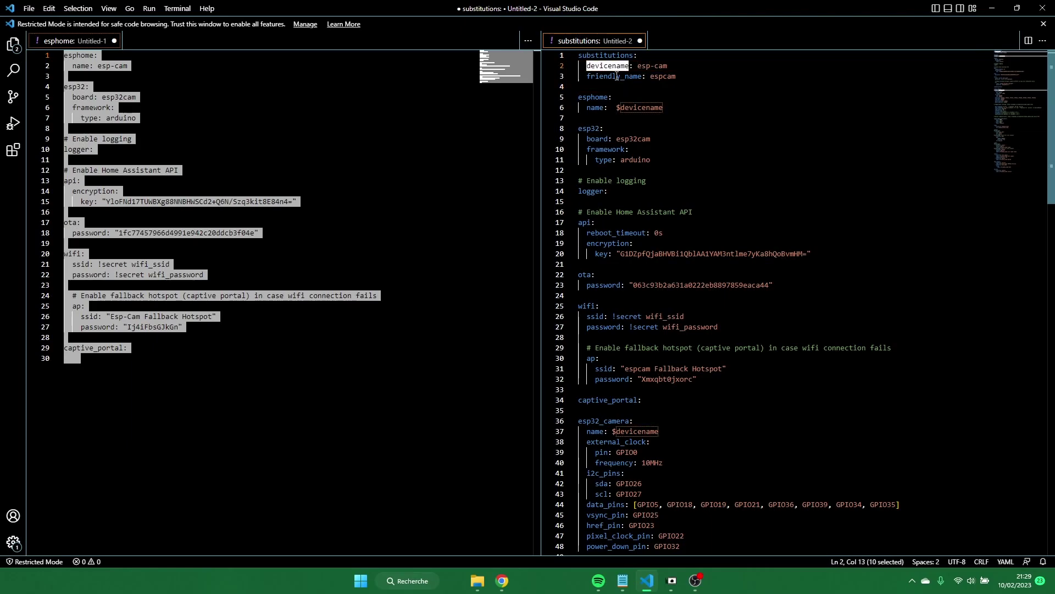
pyautogui.doubleClick(617, 76)
pyautogui.moveTo(616, 107); pyautogui.dragTo(633, 107)
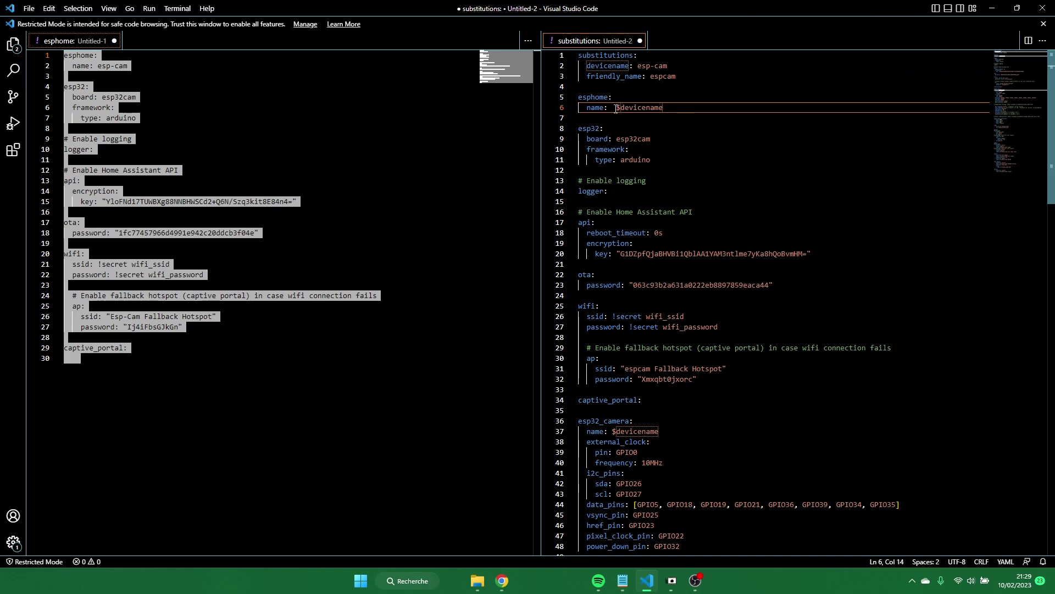
pyautogui.click(625, 138)
# - Review the esp32_camera block in Untitled-2, including its pins, resolution and JPEG quality settings
pyautogui.scroll(-6, 687, 349)
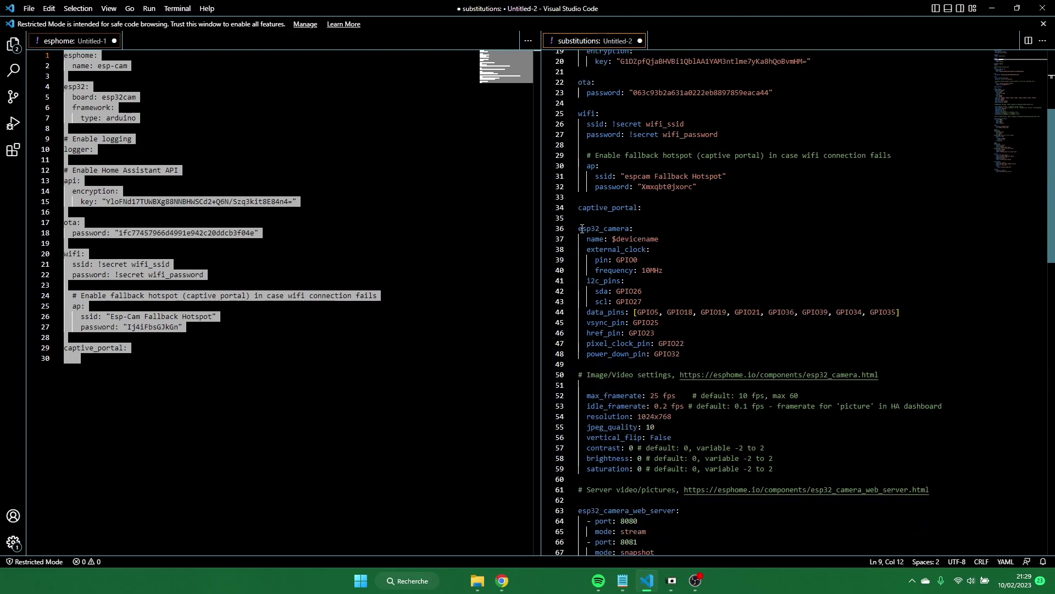
pyautogui.doubleClick(582, 229)
pyautogui.click(655, 251)
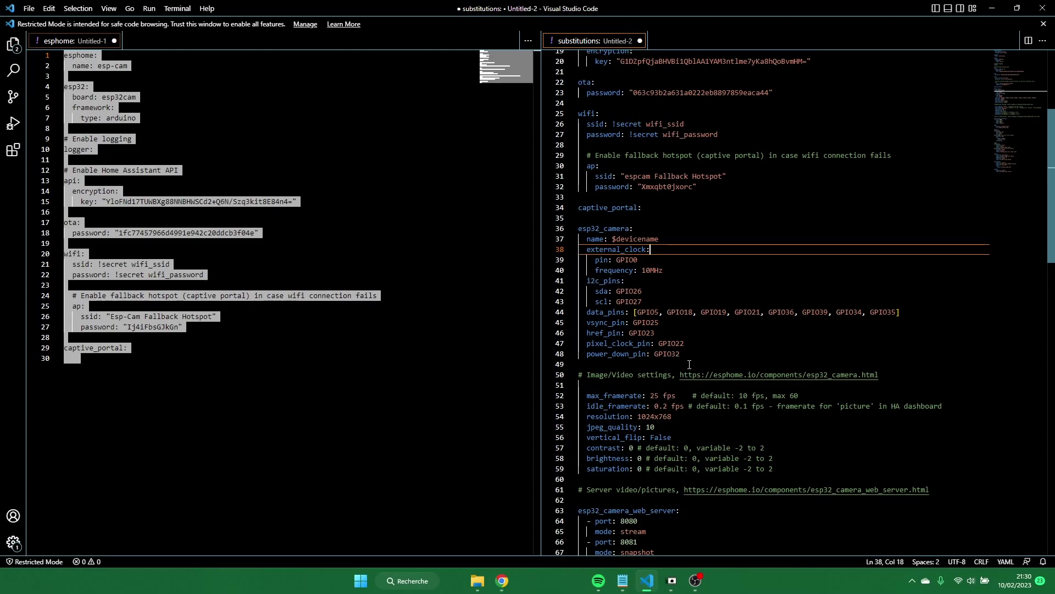
pyautogui.scroll(-4, 684, 344)
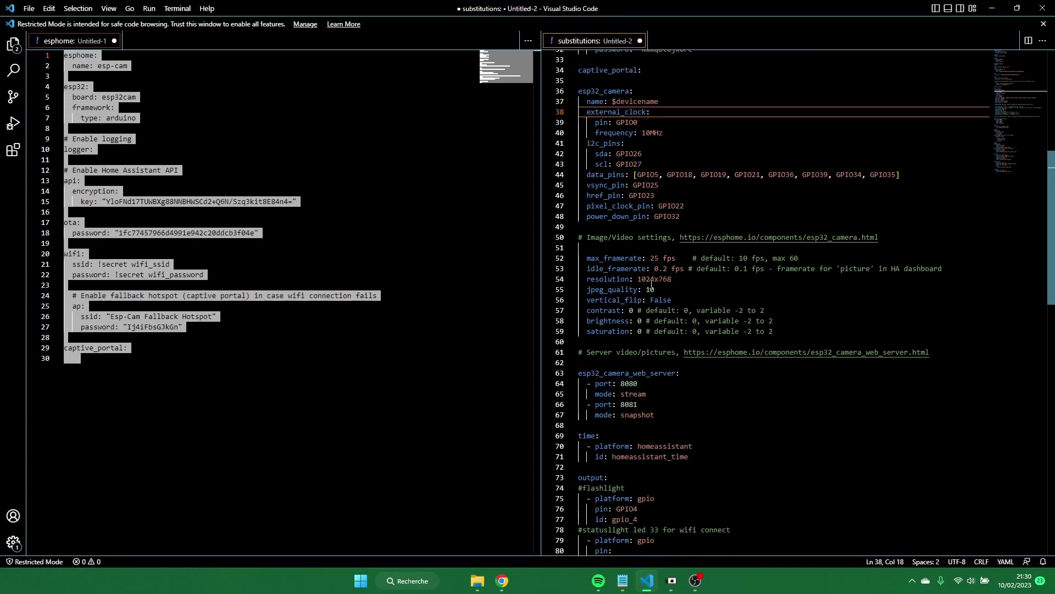
pyautogui.moveTo(640, 278); pyautogui.dragTo(684, 275)
pyautogui.click(683, 276)
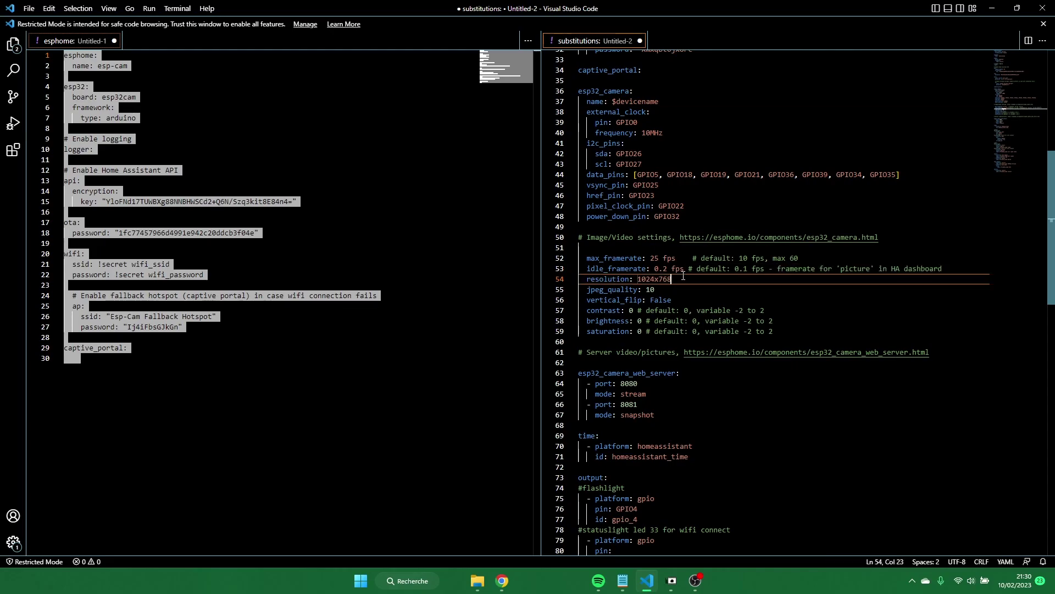
pyautogui.press('Down')
pyautogui.scroll(1, 690, 328)
pyautogui.scroll(-3, 690, 328)
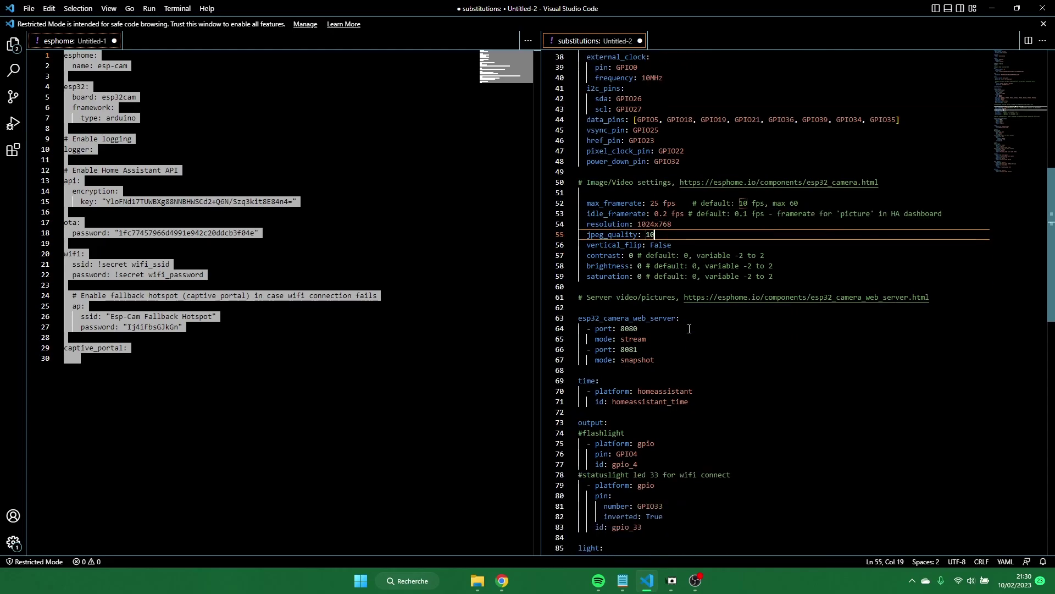
pyautogui.scroll(-2, 690, 328)
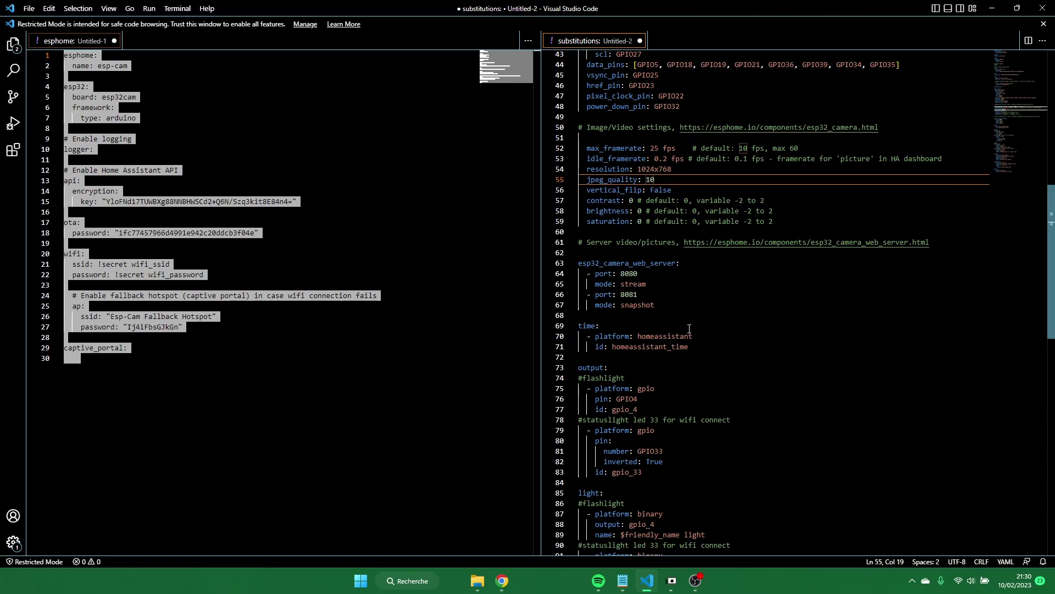
# - Examine the stream and snapshot modes with their ports in the esp32_camera_web_server block
pyautogui.doubleClick(606, 264)
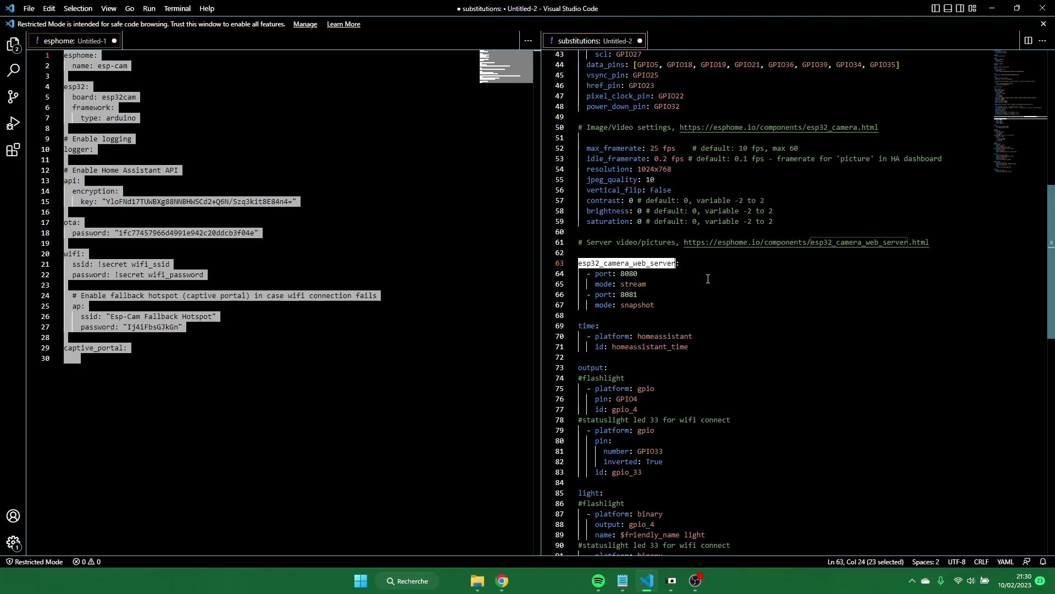
pyautogui.doubleClick(635, 284)
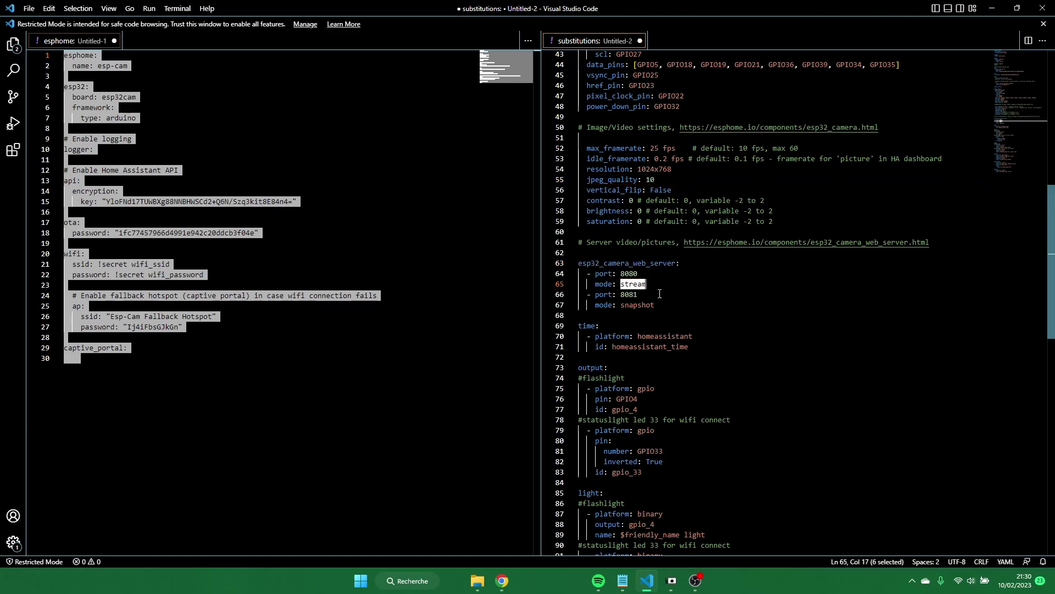
pyautogui.click(654, 306)
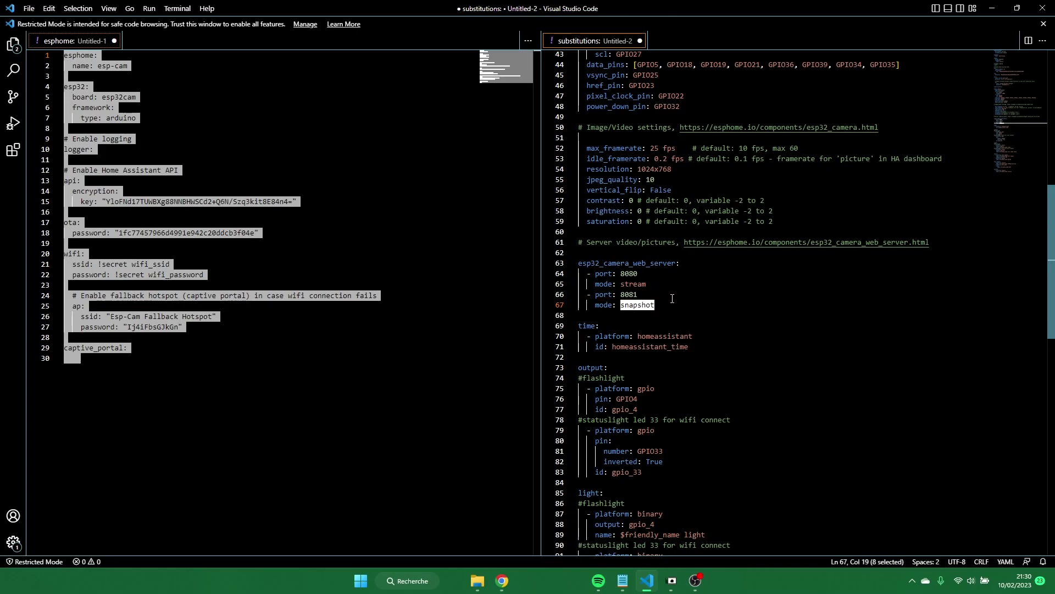
pyautogui.moveTo(655, 305); pyautogui.dragTo(577, 262)
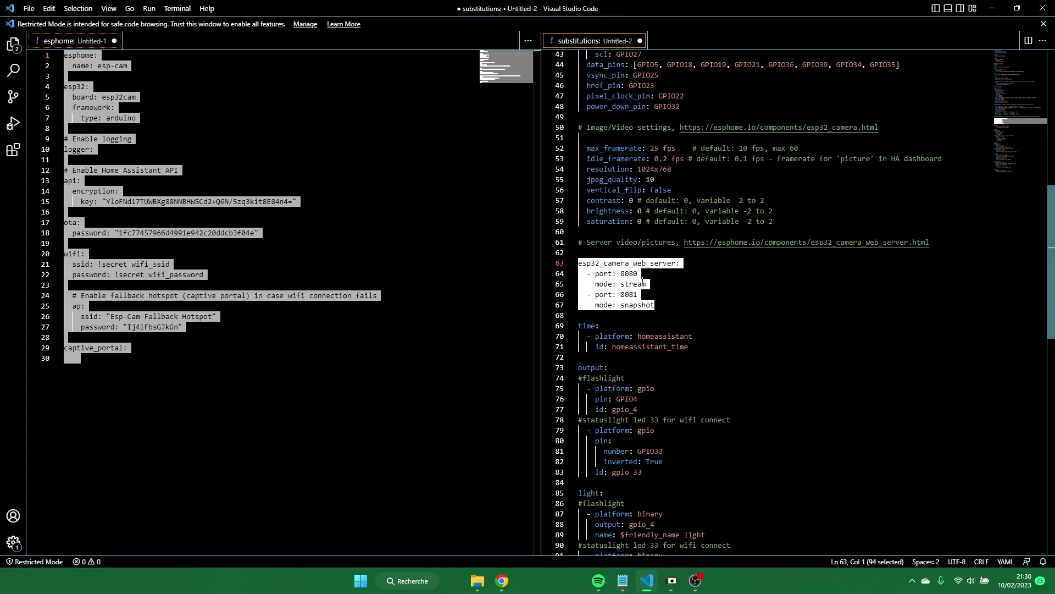
pyautogui.click(663, 286)
pyautogui.moveTo(668, 307); pyautogui.dragTo(591, 296)
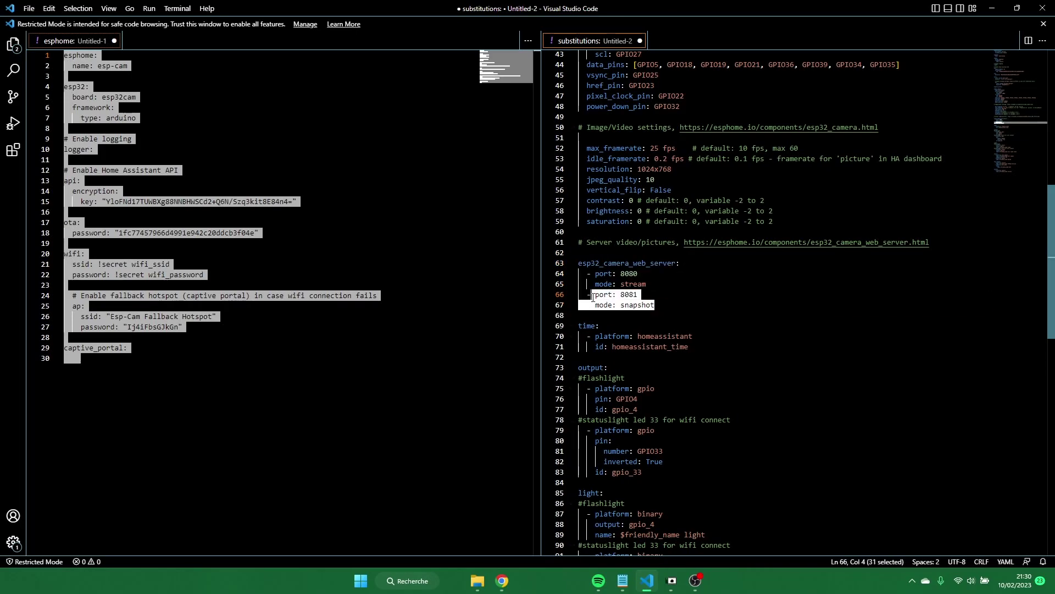
pyautogui.click(675, 305)
# - Review the time block and the flashlight and status light definitions in the output block
pyautogui.scroll(-4, 676, 303)
pyautogui.moveTo(691, 237); pyautogui.dragTo(578, 216)
pyautogui.click(646, 228)
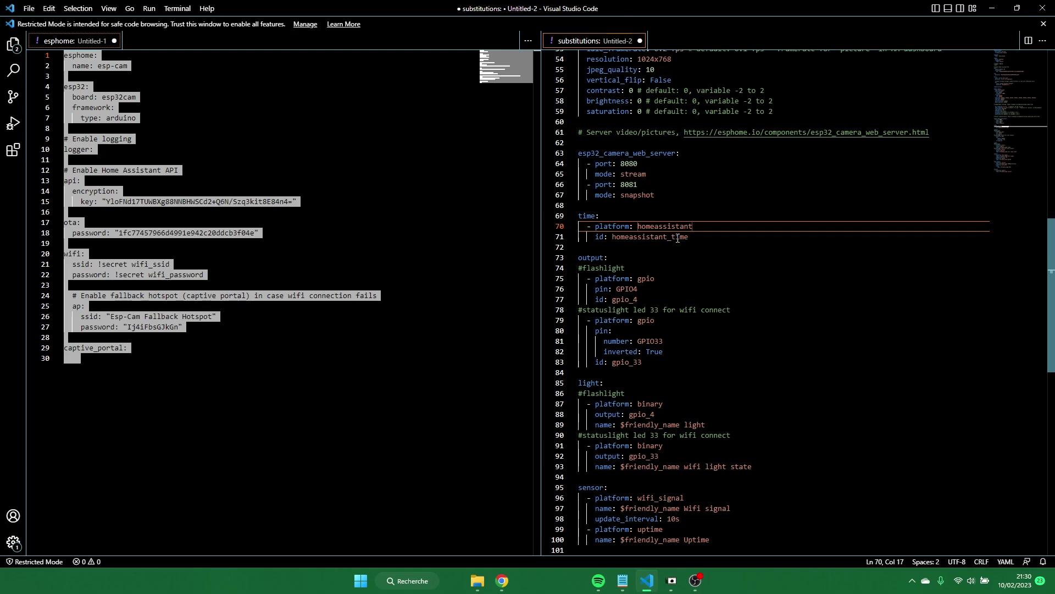
pyautogui.scroll(-3, 678, 238)
pyautogui.moveTo(676, 253); pyautogui.dragTo(578, 147)
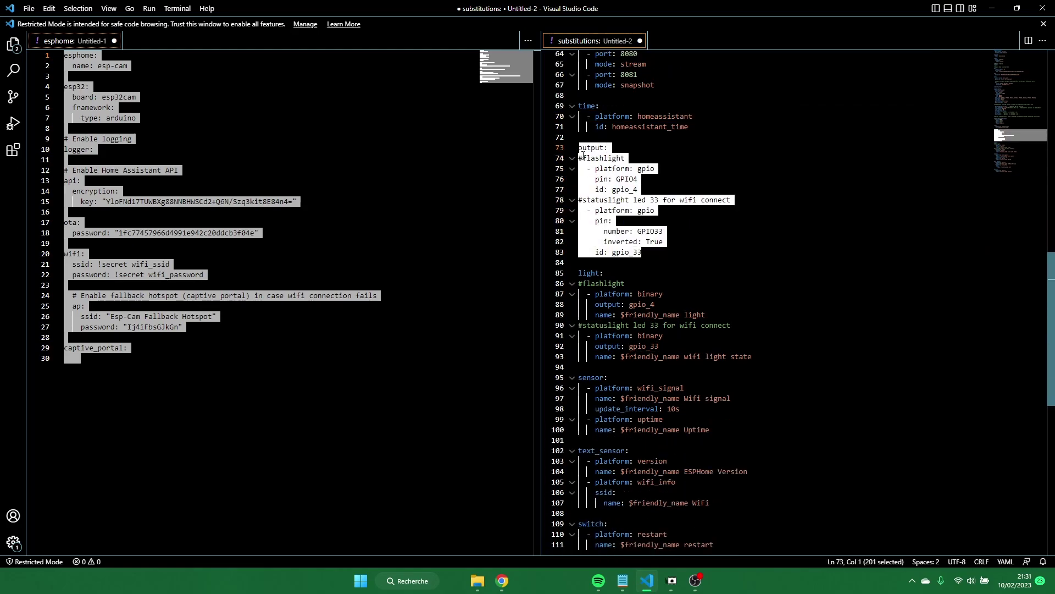
pyautogui.click(634, 225)
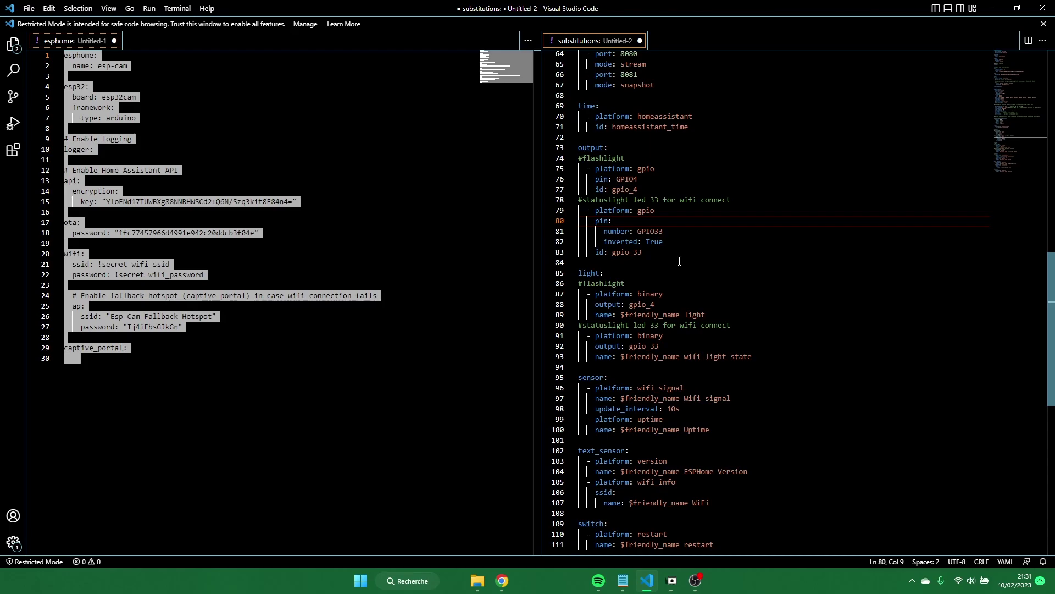
# - Review the light, sensor, text_sensor and switch blocks in Untitled-2
pyautogui.moveTo(753, 356); pyautogui.dragTo(574, 285)
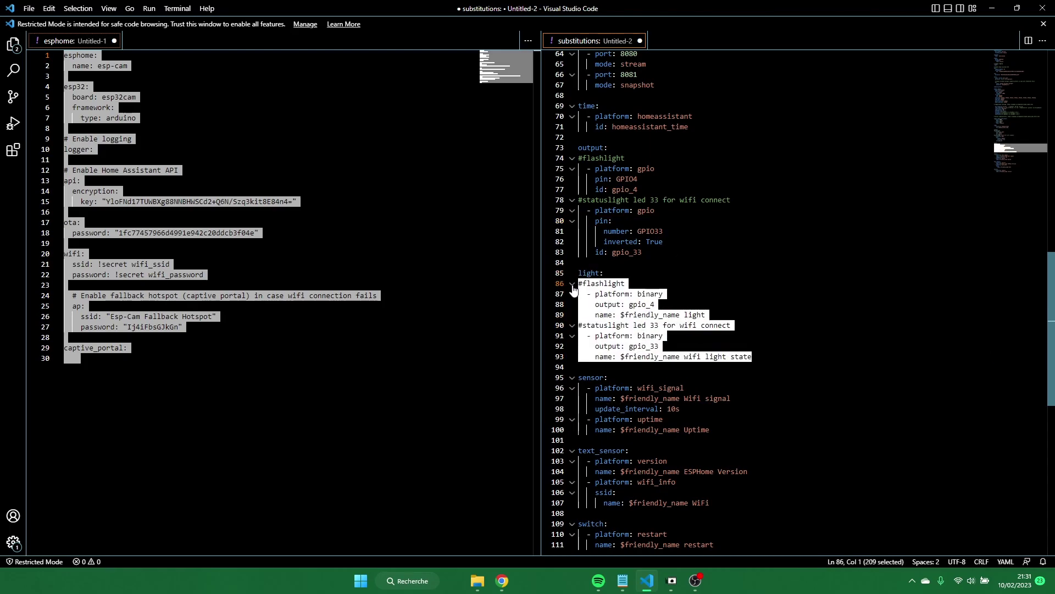
pyautogui.scroll(-4, 573, 285)
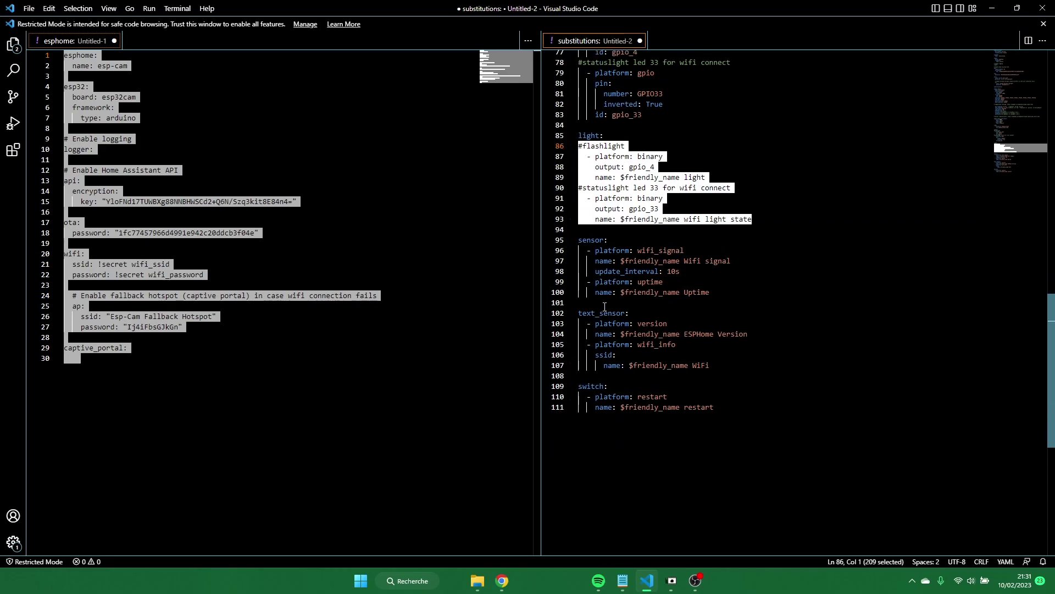
pyautogui.moveTo(720, 294); pyautogui.dragTo(576, 235)
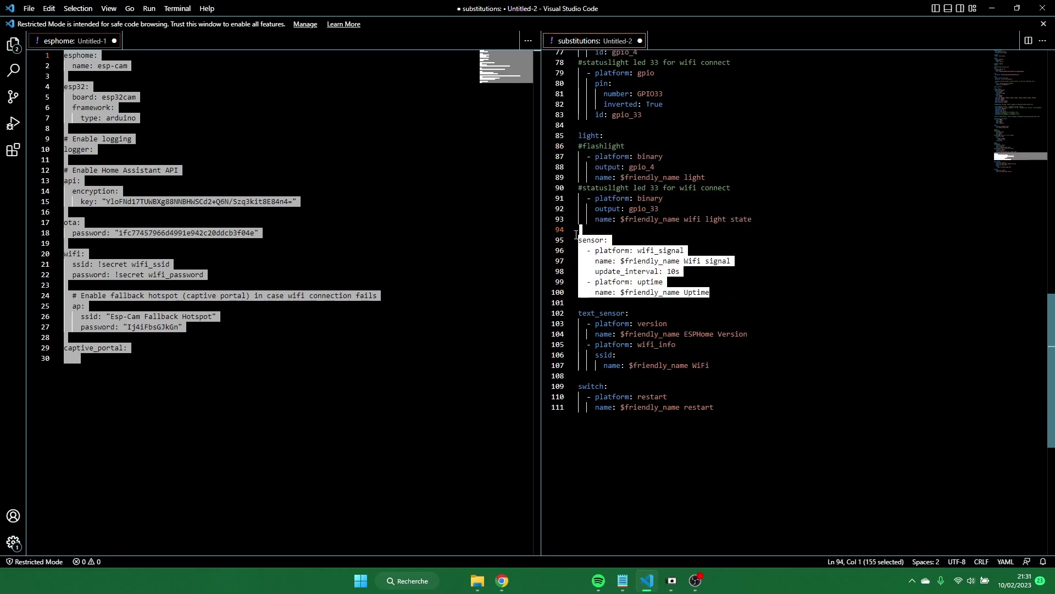
pyautogui.click(686, 346)
pyautogui.moveTo(744, 371); pyautogui.dragTo(572, 315)
pyautogui.moveTo(714, 407); pyautogui.dragTo(570, 392)
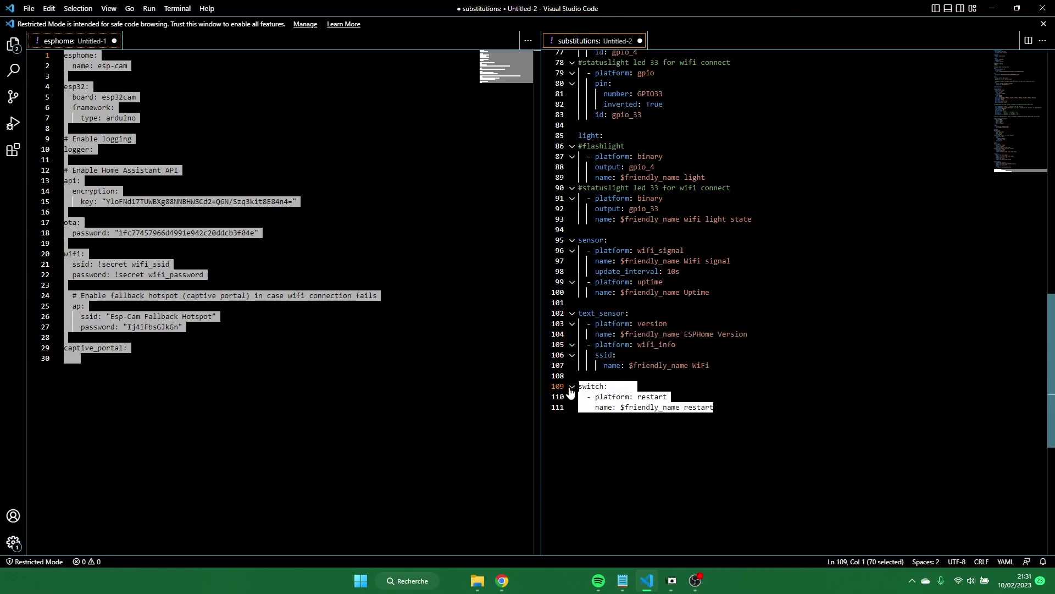
pyautogui.click(701, 334)
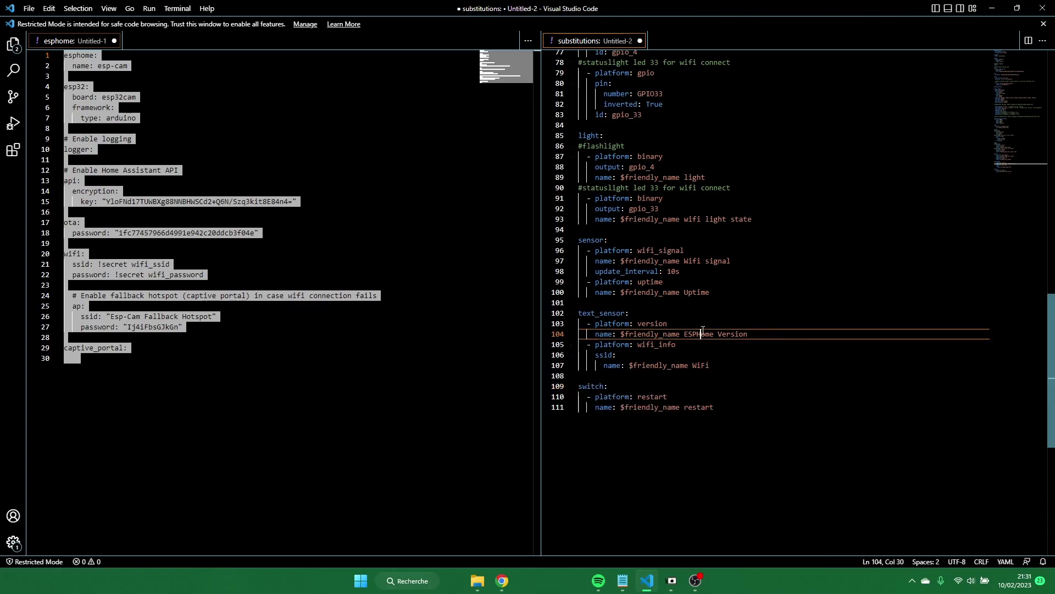
# - Try to replace the API encryption key in Untitled-2 with the one from Untitled-1
pyautogui.scroll(15, 687, 288)
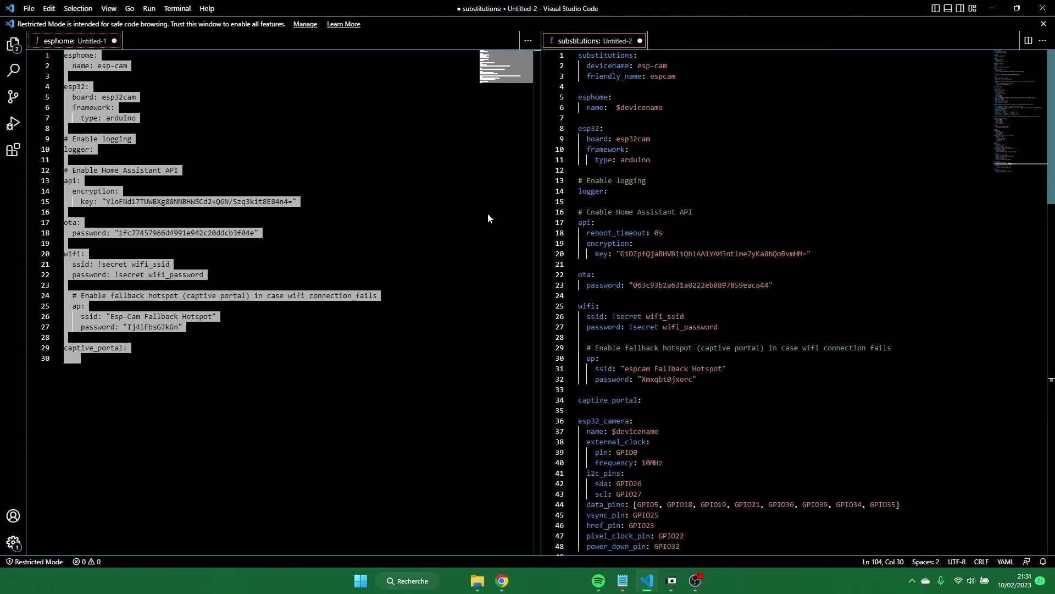
pyautogui.click(352, 181)
pyautogui.click(220, 108)
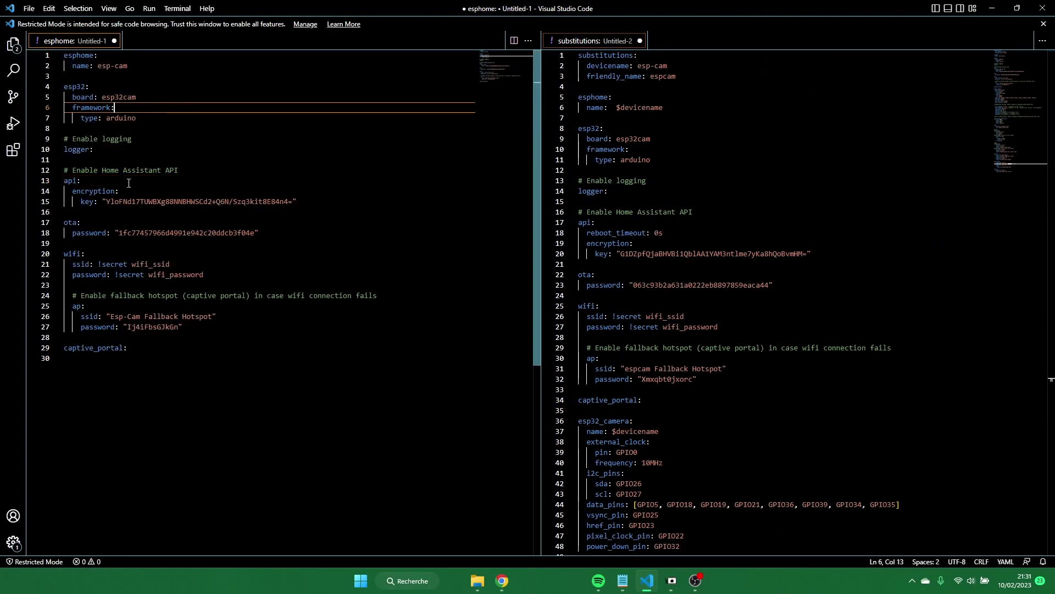
pyautogui.doubleClick(165, 203)
pyautogui.hotkey('ctrl', 'c')
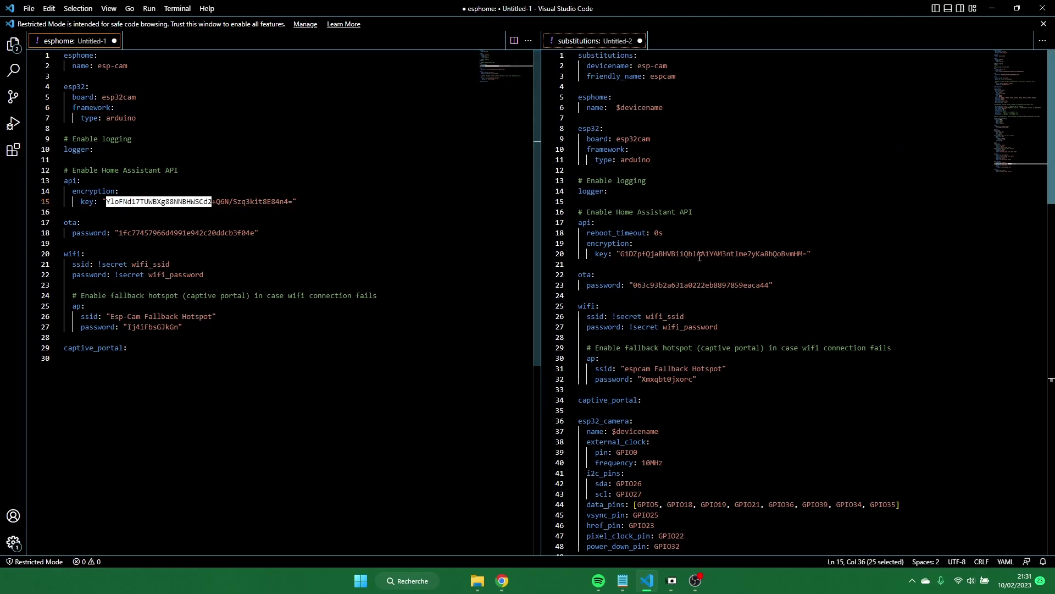
pyautogui.doubleClick(701, 252)
pyautogui.hotkey('ctrl', 'v')
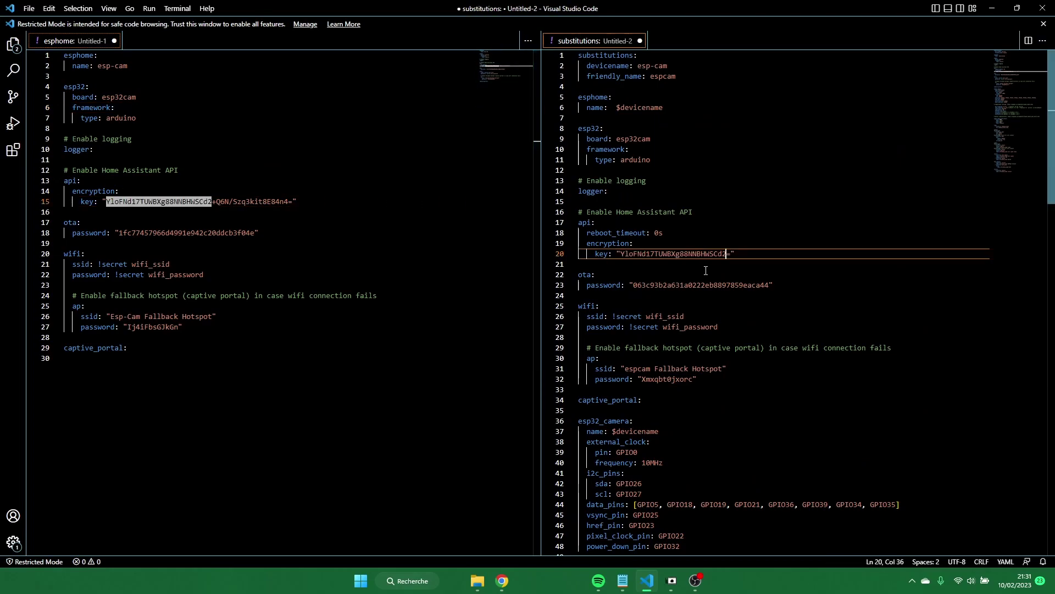
# - Replace the API encryption key in Untitled-2 with the complete encryption key from Untitled-1
pyautogui.moveTo(293, 202); pyautogui.dragTo(111, 204)
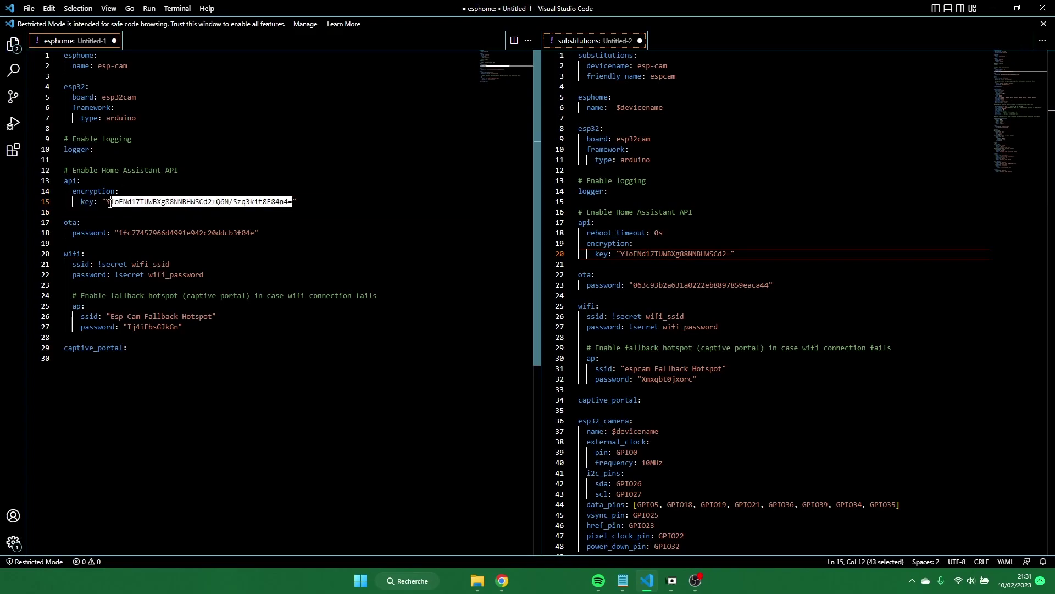
pyautogui.doubleClick(722, 253)
pyautogui.hotkey('ctrl', 'v')
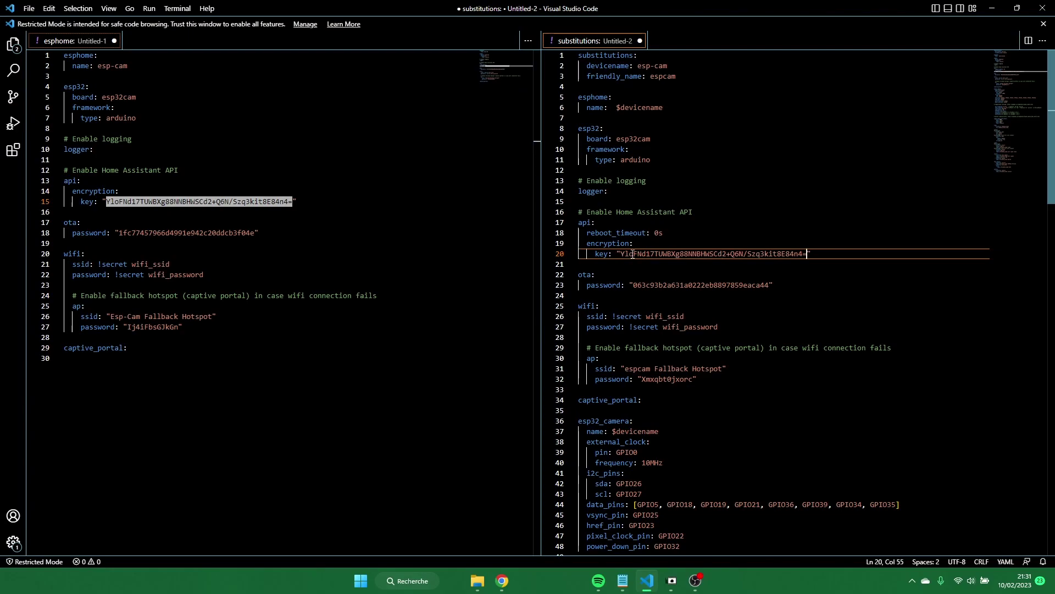
# - Replace the OTA password in Untitled-2 with the OTA password from Untitled-1
pyautogui.doubleClick(221, 233)
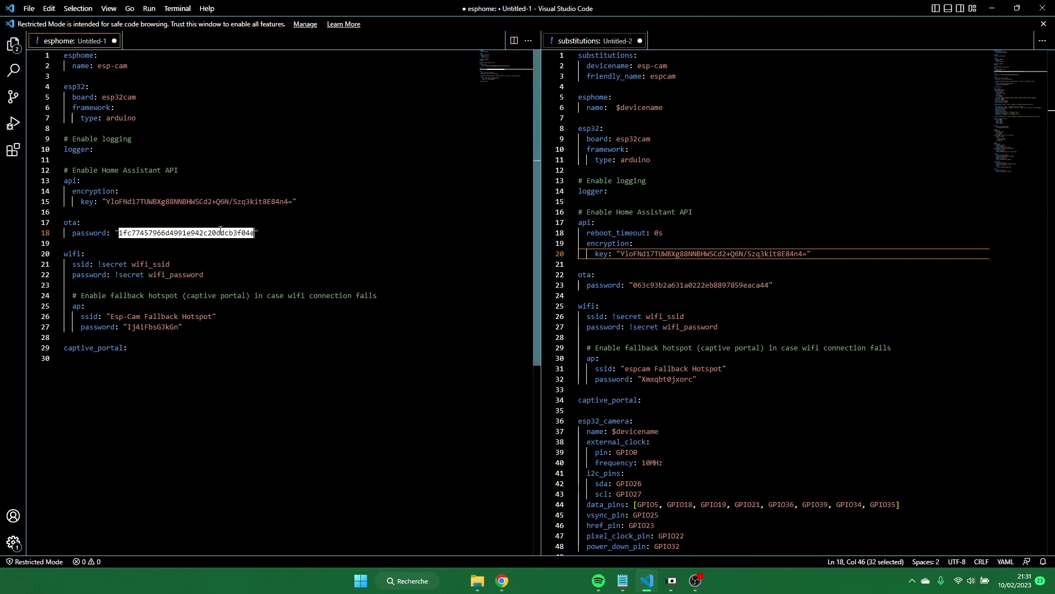
pyautogui.hotkey('ctrl', 'c')
pyautogui.doubleClick(678, 285)
pyautogui.hotkey('ctrl', 'v')
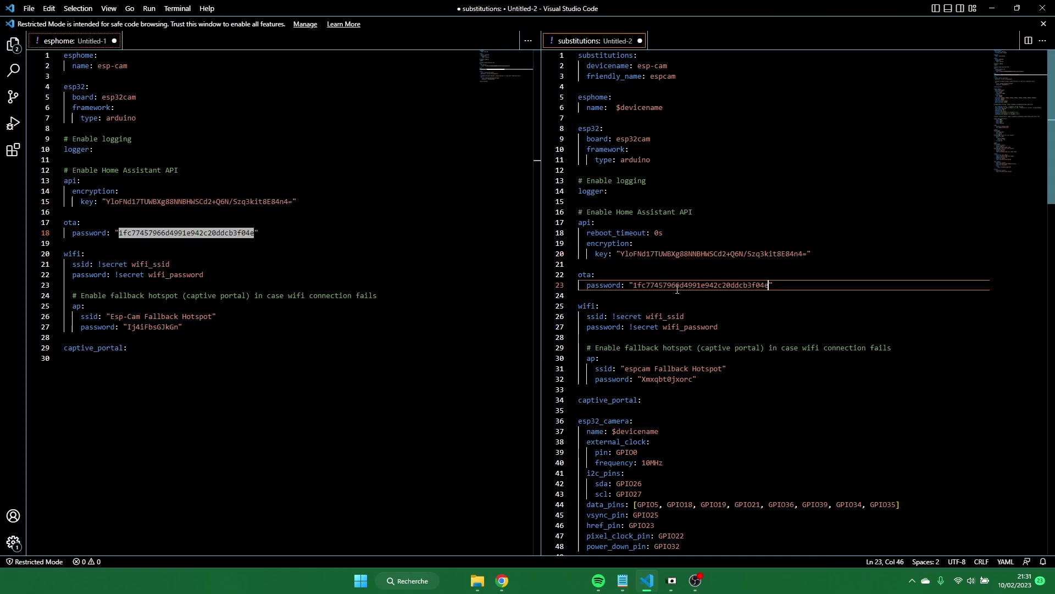
# - Replace the fallback hotspot ap block in Untitled-2, including its ssid and password, with the one from Untitled-1, and check its indentation
pyautogui.moveTo(184, 326); pyautogui.dragTo(48, 305)
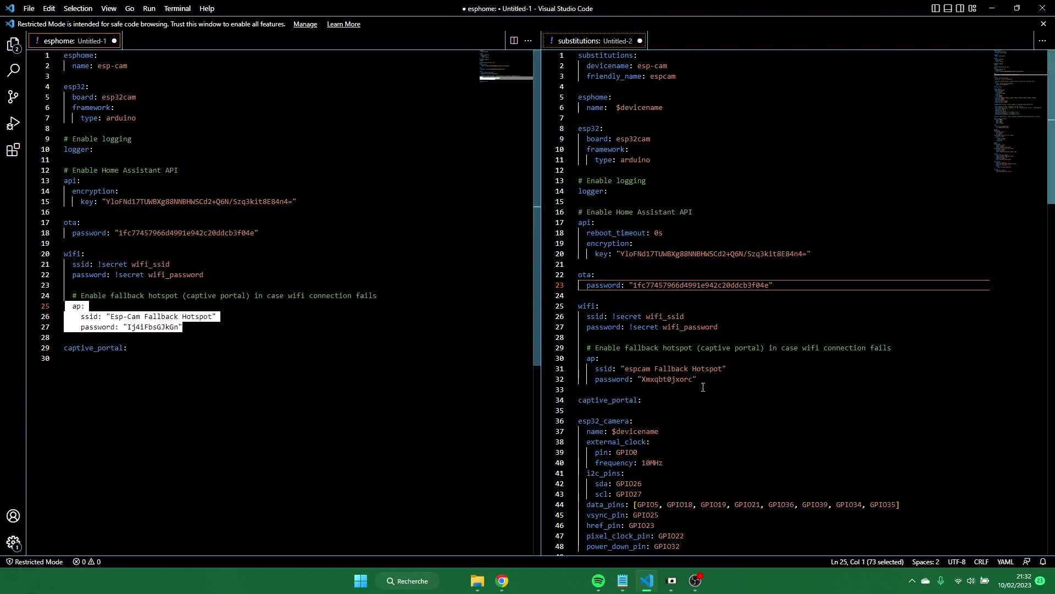
pyautogui.moveTo(704, 378); pyautogui.dragTo(519, 357)
pyautogui.hotkey('ctrl', 'v')
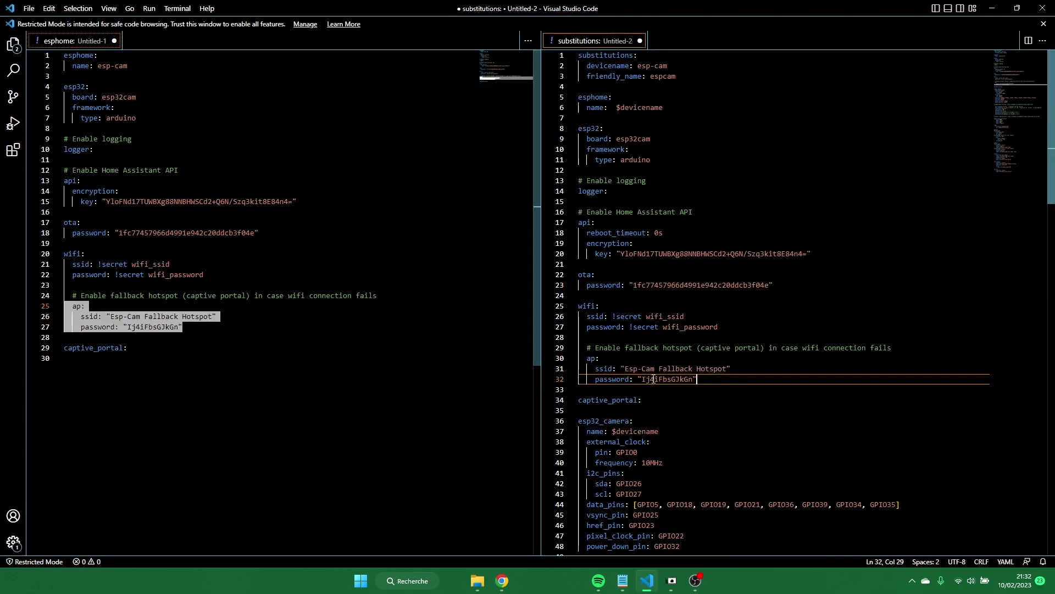
pyautogui.click(582, 359)
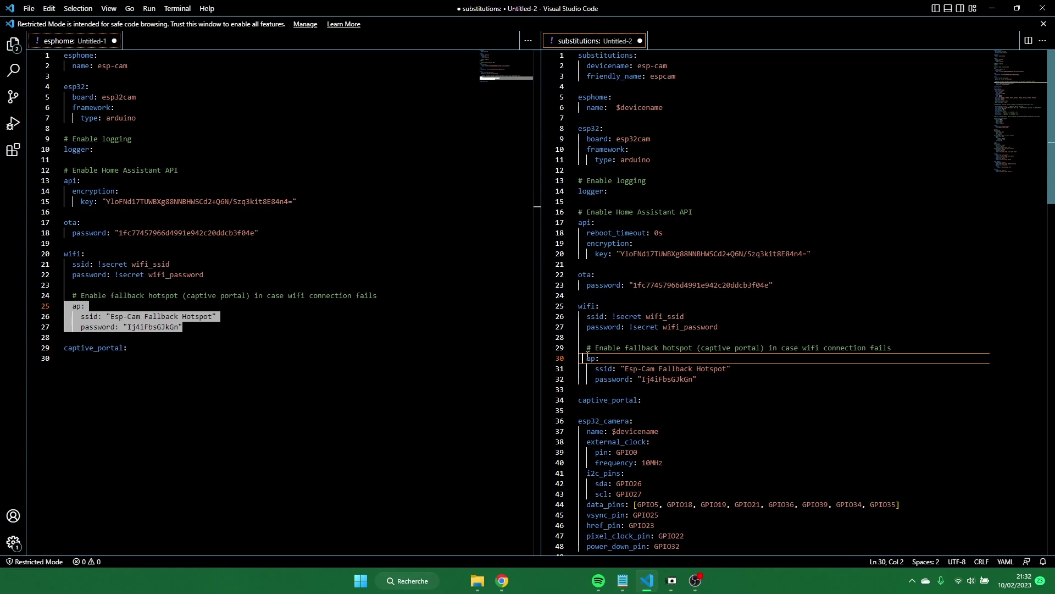
pyautogui.click(582, 369)
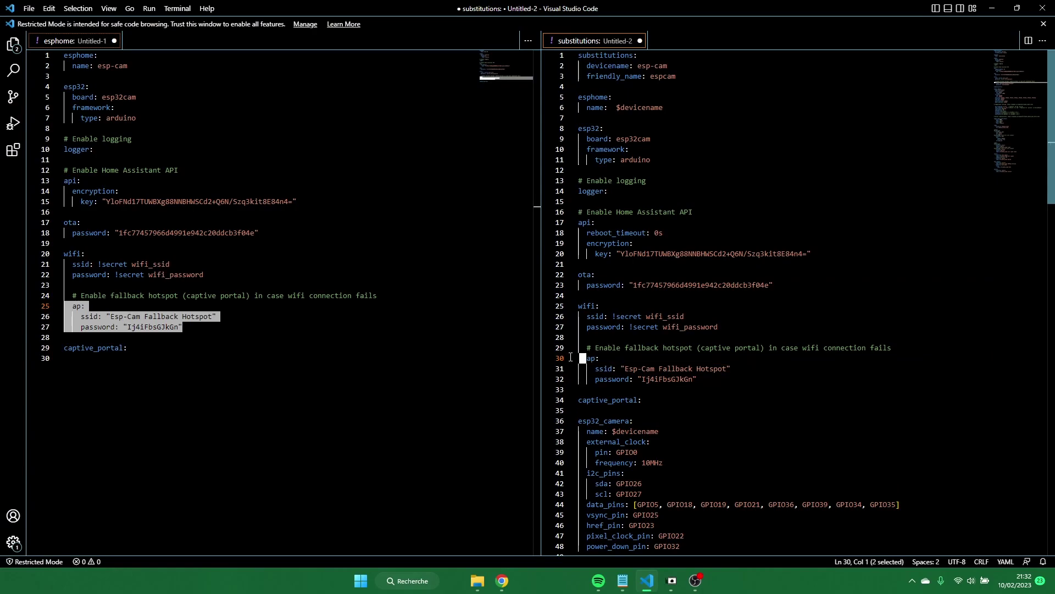
pyautogui.click(599, 379)
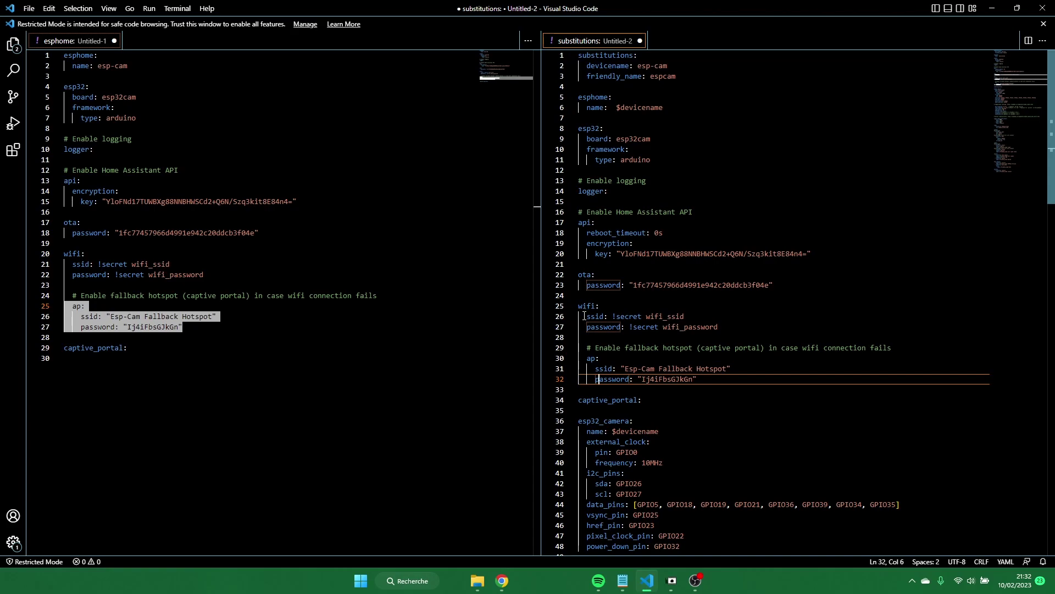
# - Copy the whole Untitled-2 configuration and replace the entire contents of esp-cam.yaml with it in the ESPHome editor in Chrome
pyautogui.scroll(-5, 630, 384)
pyautogui.hotkey('ctrl', 'a')
pyautogui.hotkey('alt', 'Tab')
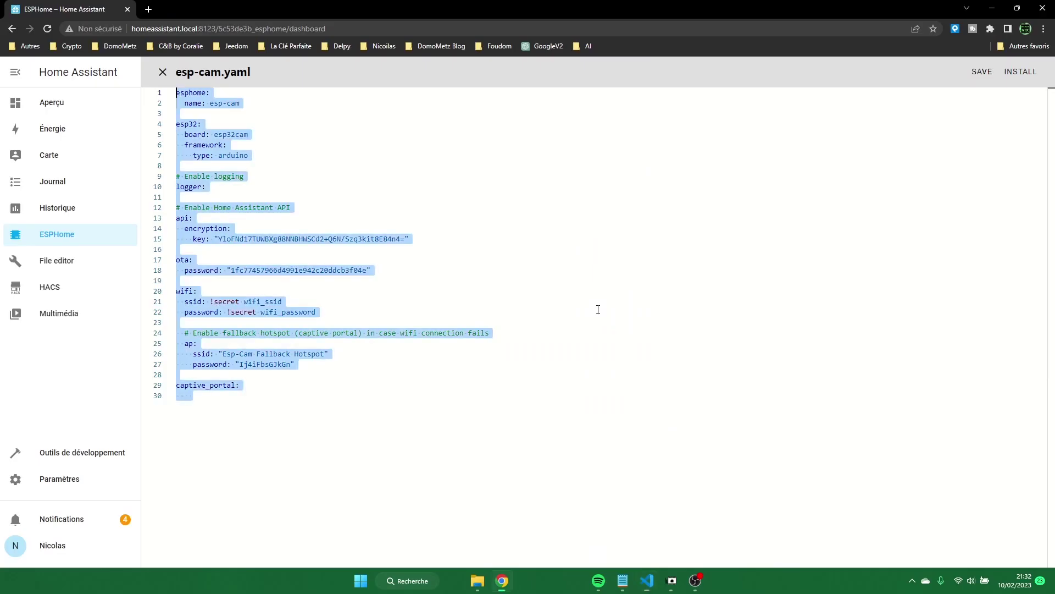
pyautogui.click(348, 261)
pyautogui.hotkey('ctrl', 'a')
pyautogui.hotkey('ctrl', 'v')
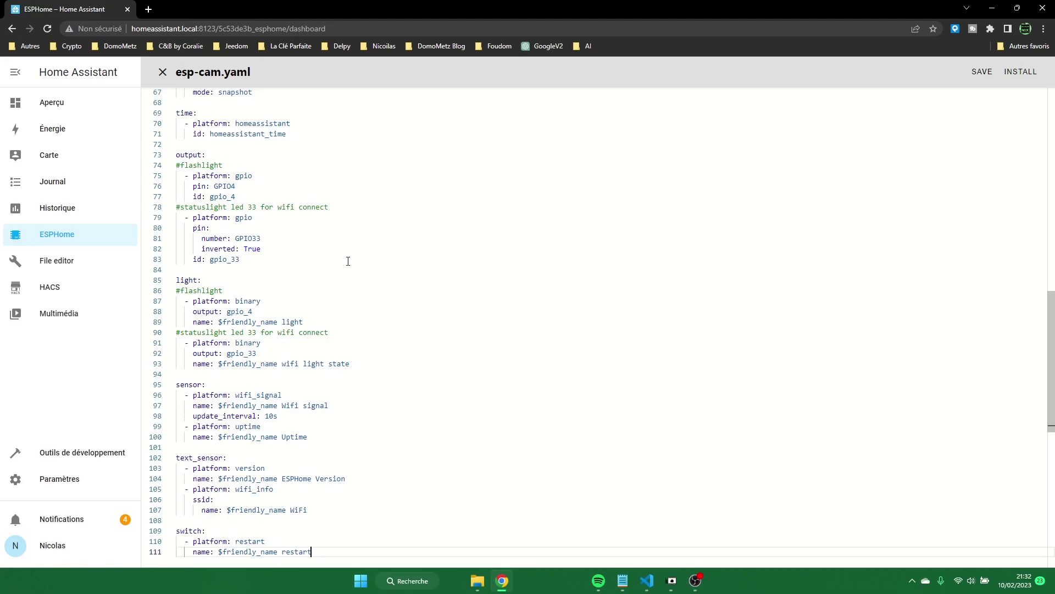
# - Save esp-cam.yaml and close its editor to return to the ESPHome device overview
pyautogui.hotkey('ctrl', 'Home')
pyautogui.click(972, 81)
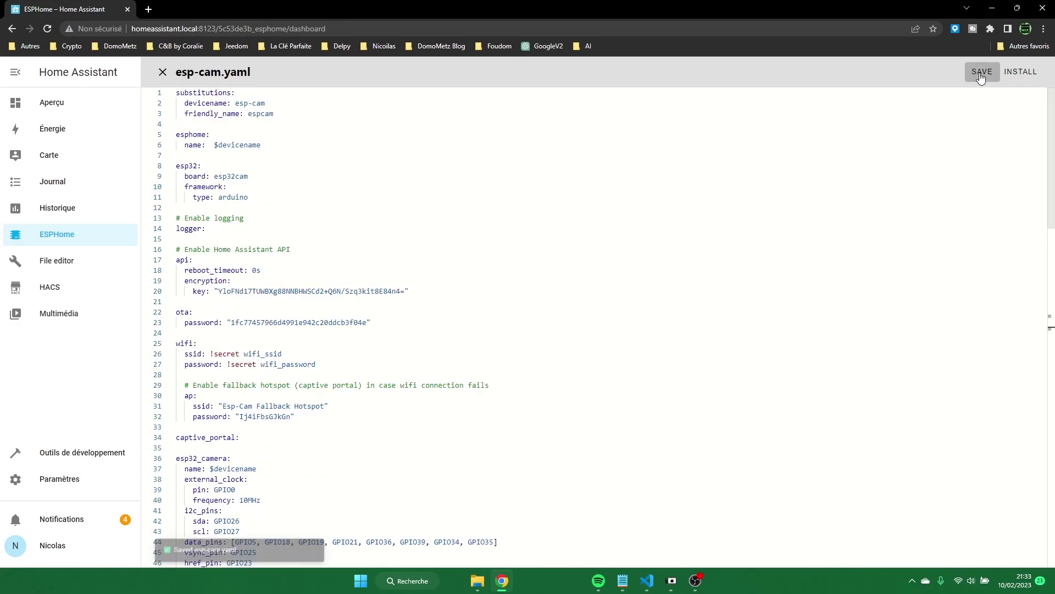
pyautogui.click(163, 73)
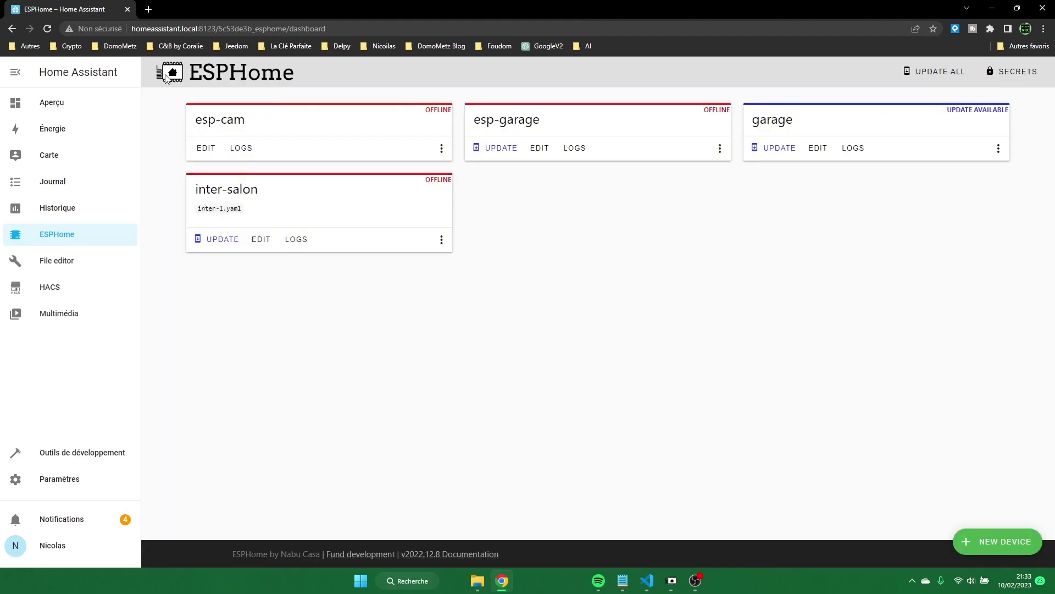
# - Validate the esp-cam configuration, review the validation output through to its end and close it
pyautogui.click(441, 148)
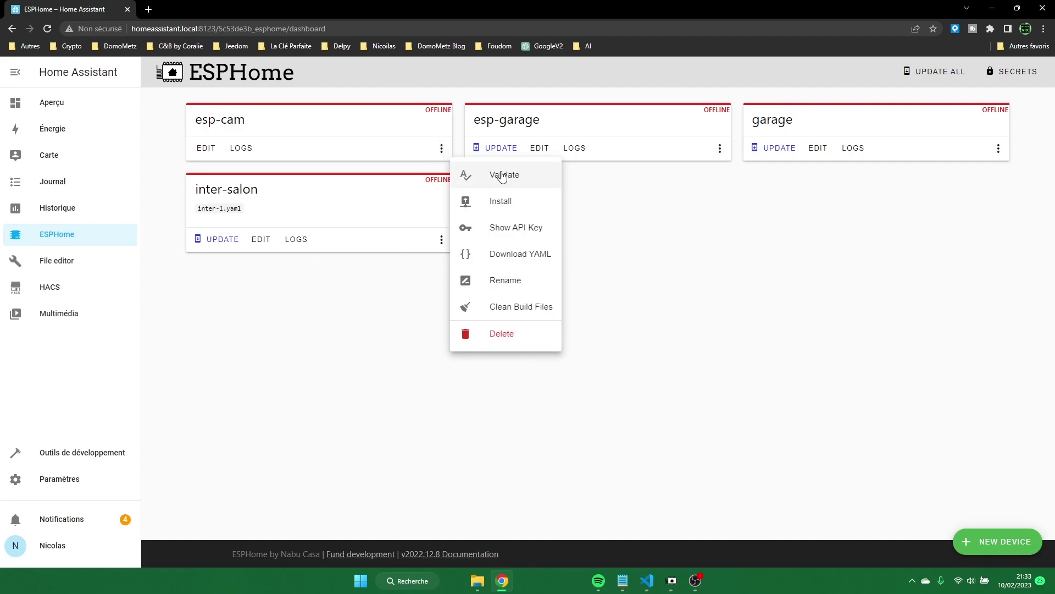
pyautogui.click(504, 176)
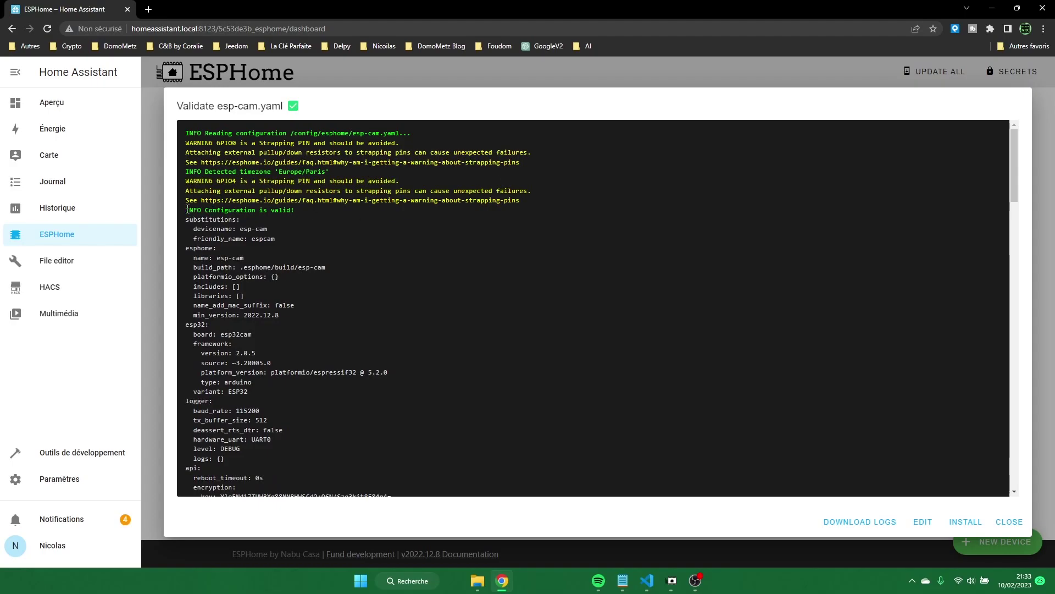
pyautogui.moveTo(187, 209); pyautogui.dragTo(283, 214)
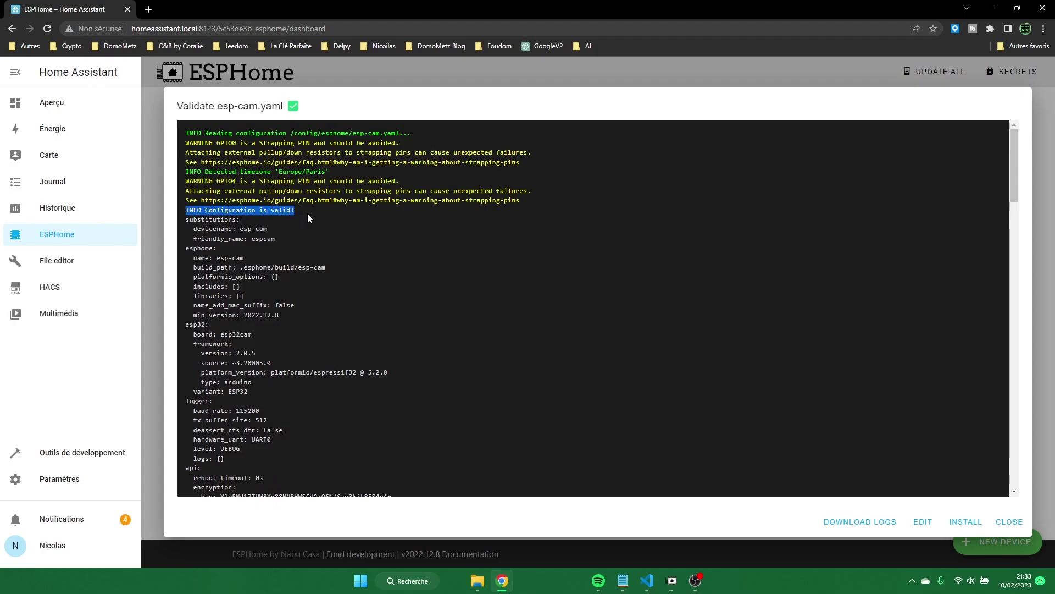
pyautogui.click(312, 213)
pyautogui.scroll(-15, 913, 286)
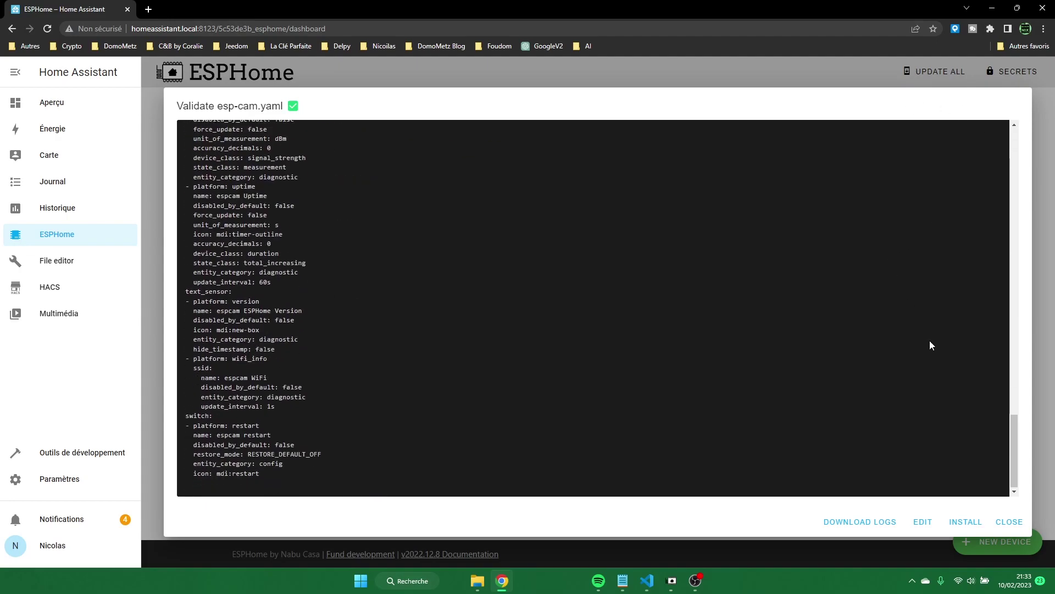
pyautogui.click(999, 528)
# - Start the esp-cam installation as a manual download in Legacy format to compile the firmware
pyautogui.click(441, 148)
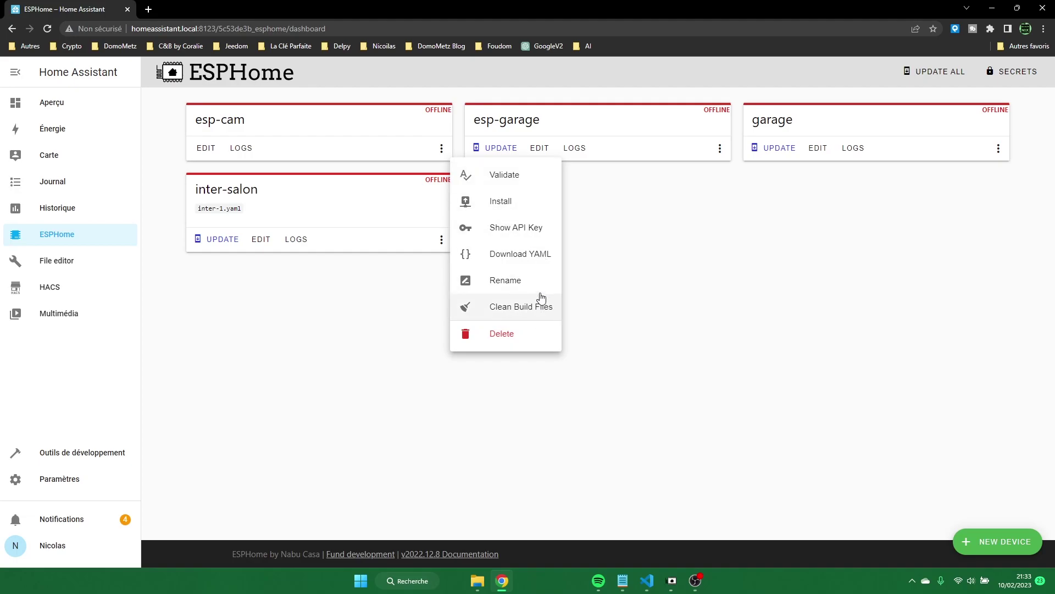
pyautogui.click(522, 204)
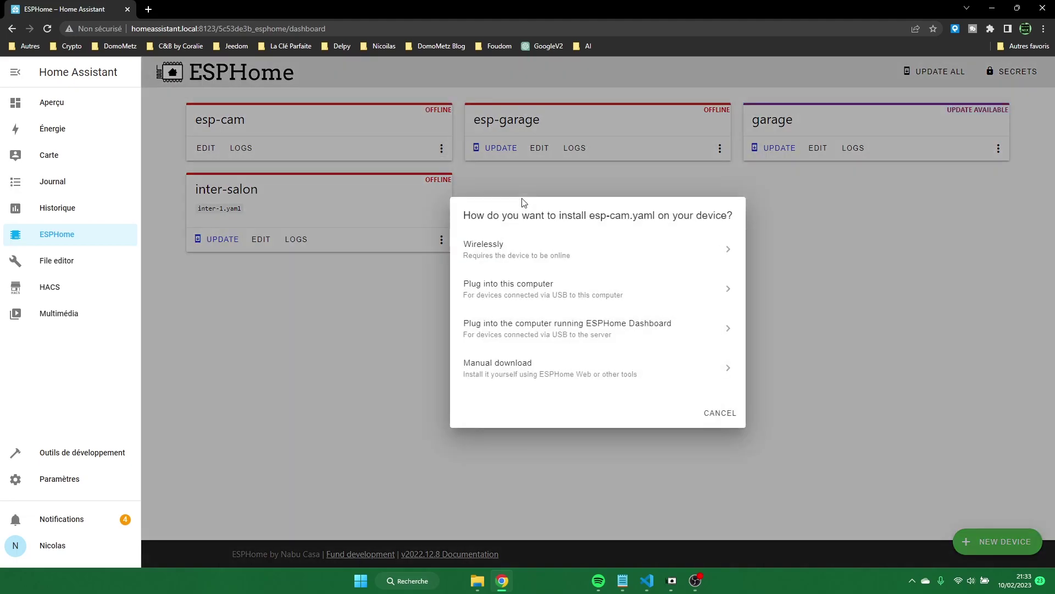
pyautogui.click(593, 375)
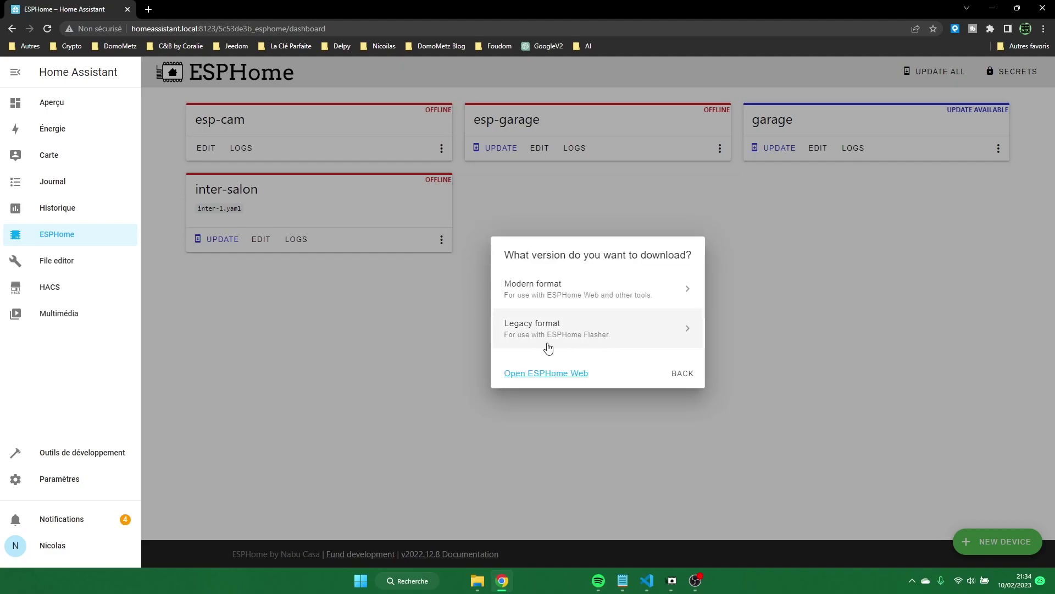
pyautogui.click(605, 333)
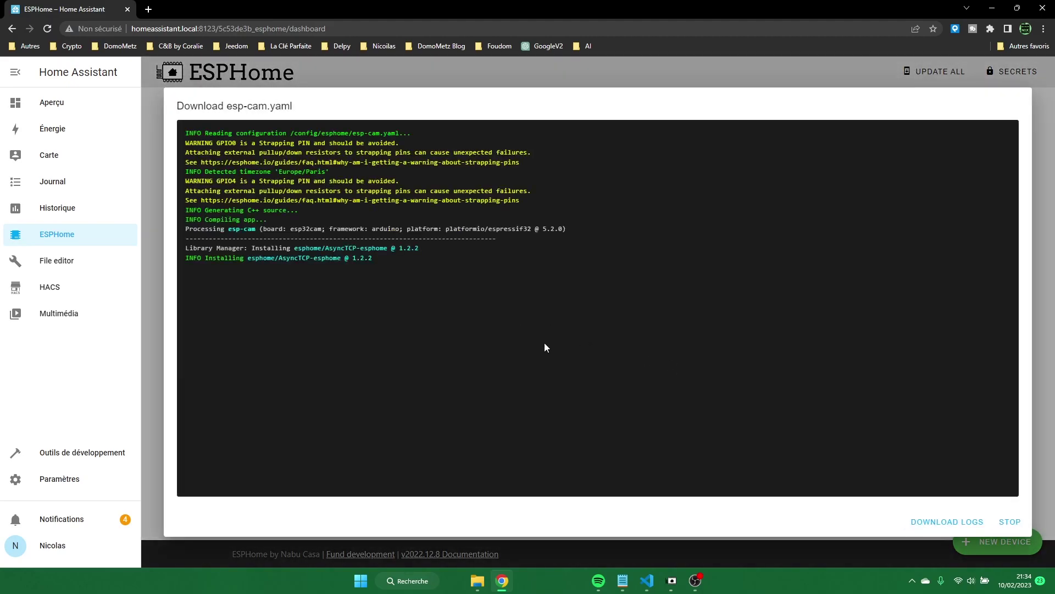
# - Search the web for "esphome flascher" in a new tab and find the version 1.4.0 assets on the esphome-flasher GitHub releases page
pyautogui.click(148, 9)
pyautogui.write('esphome g')
pyautogui.press('BackSpace')
pyautogui.write('flas')
pyautogui.press('Return')
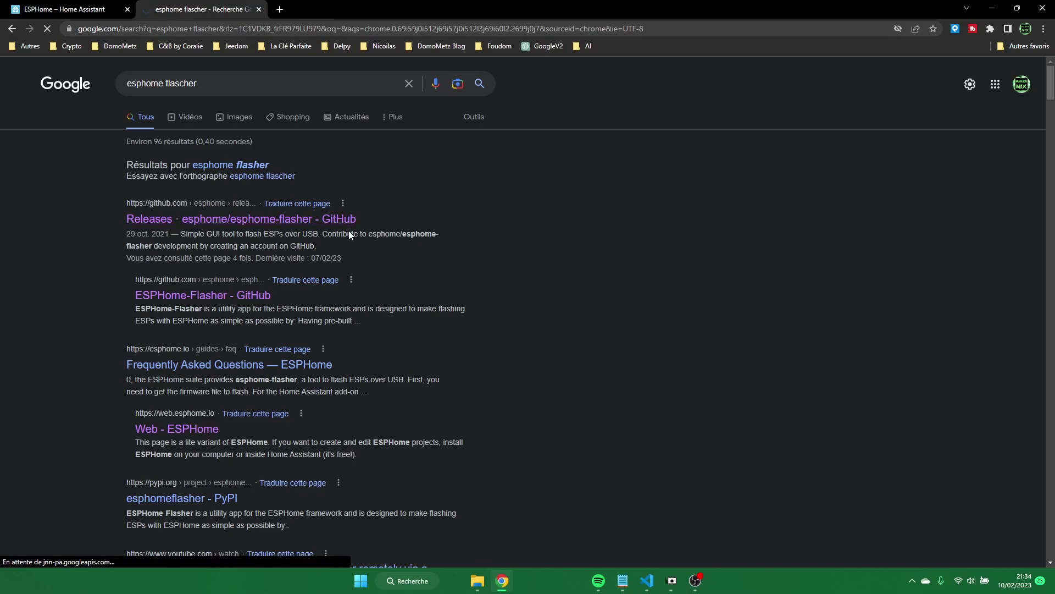
pyautogui.scroll(-4, 404, 261)
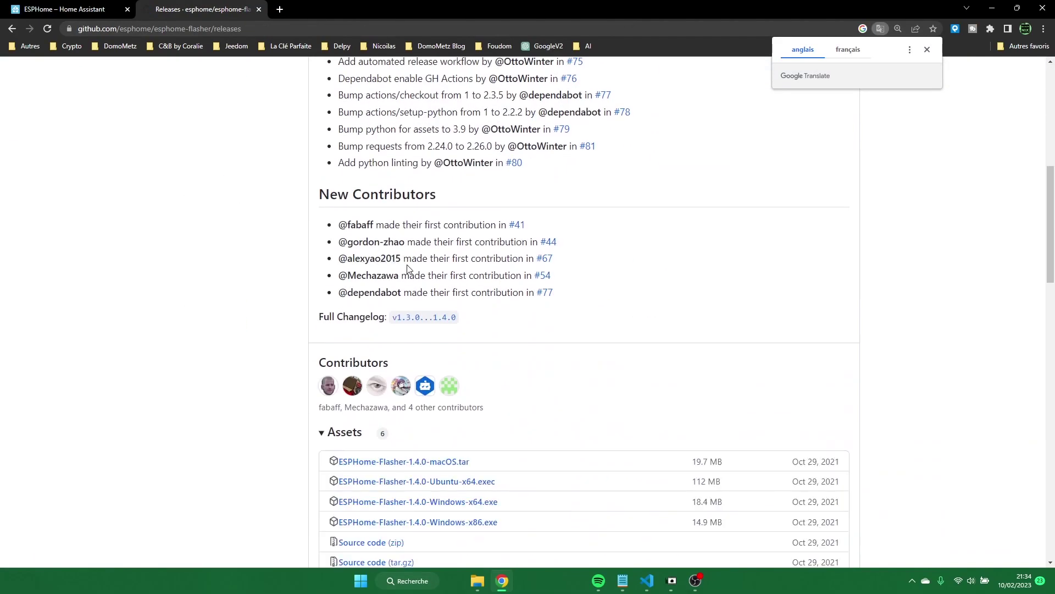
pyautogui.scroll(-4, 553, 264)
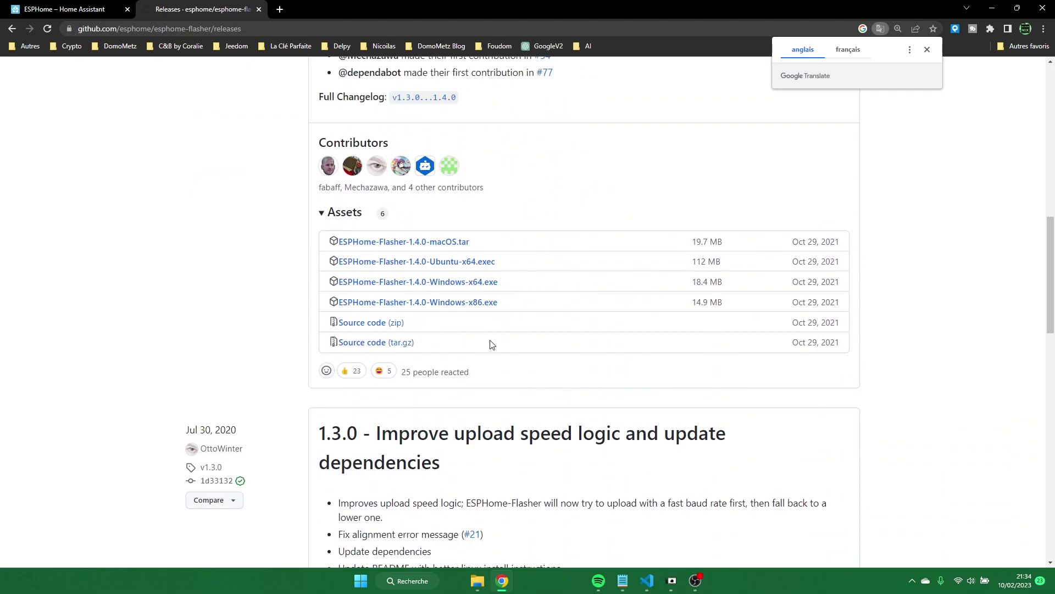
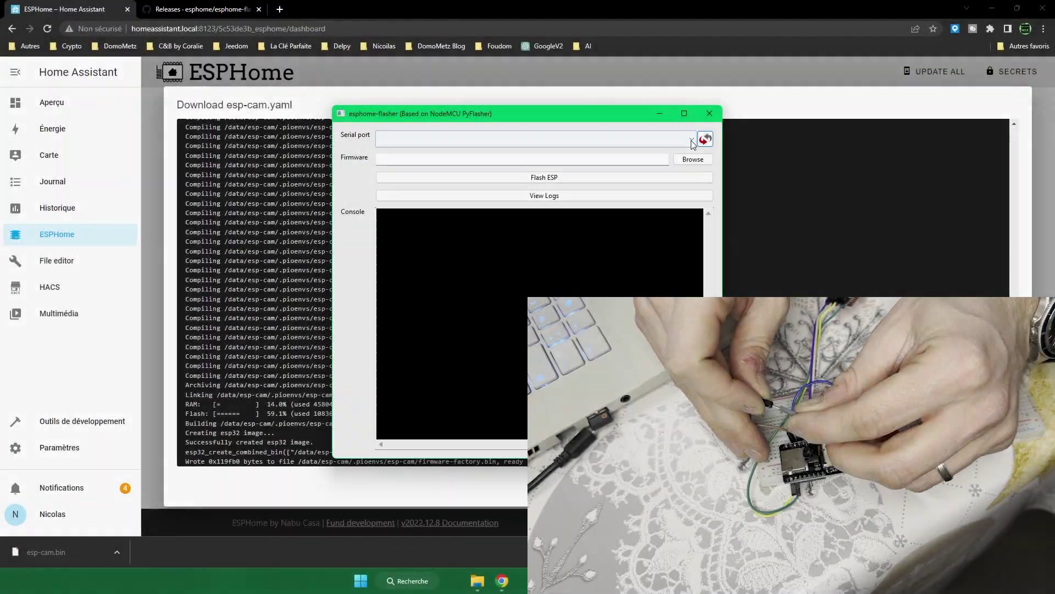
# - Flash the esp-cam.bin firmware from the Downloads folder to the ESP on serial port COM11 and maximize the flasher window
pyautogui.click(511, 139)
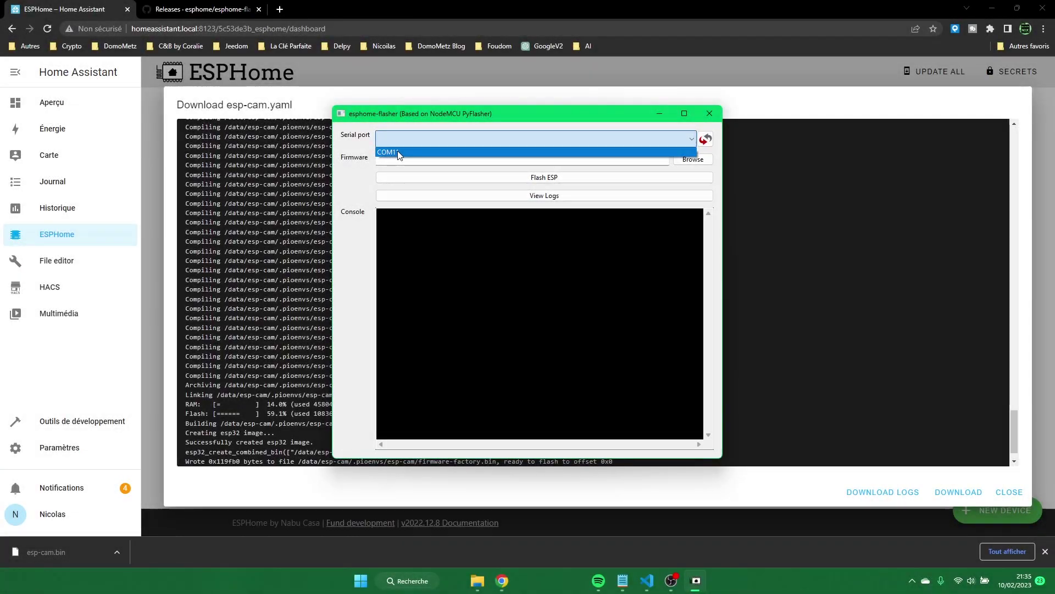
pyautogui.click(401, 151)
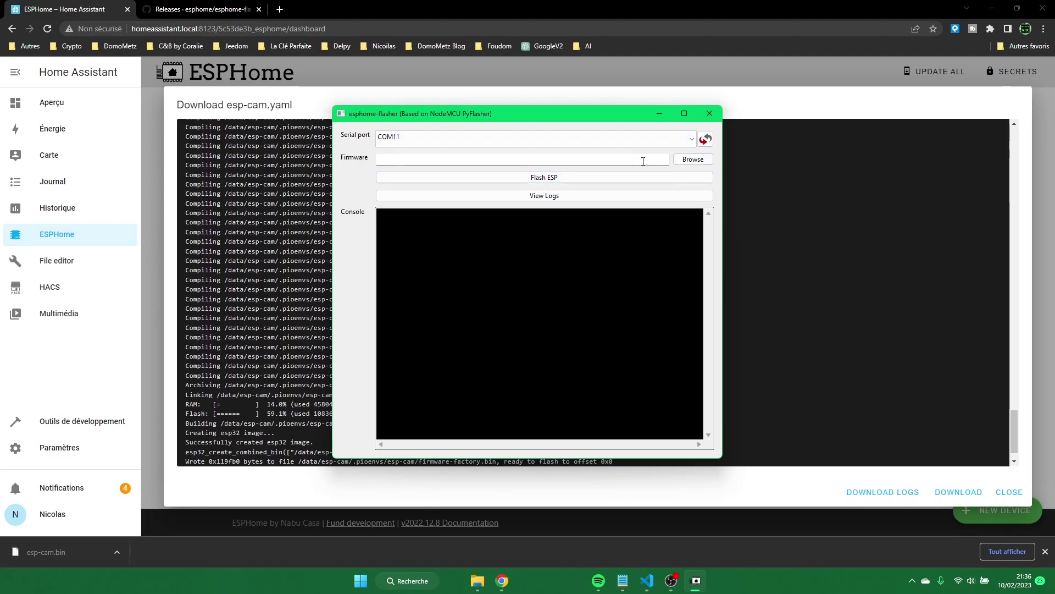
pyautogui.click(694, 160)
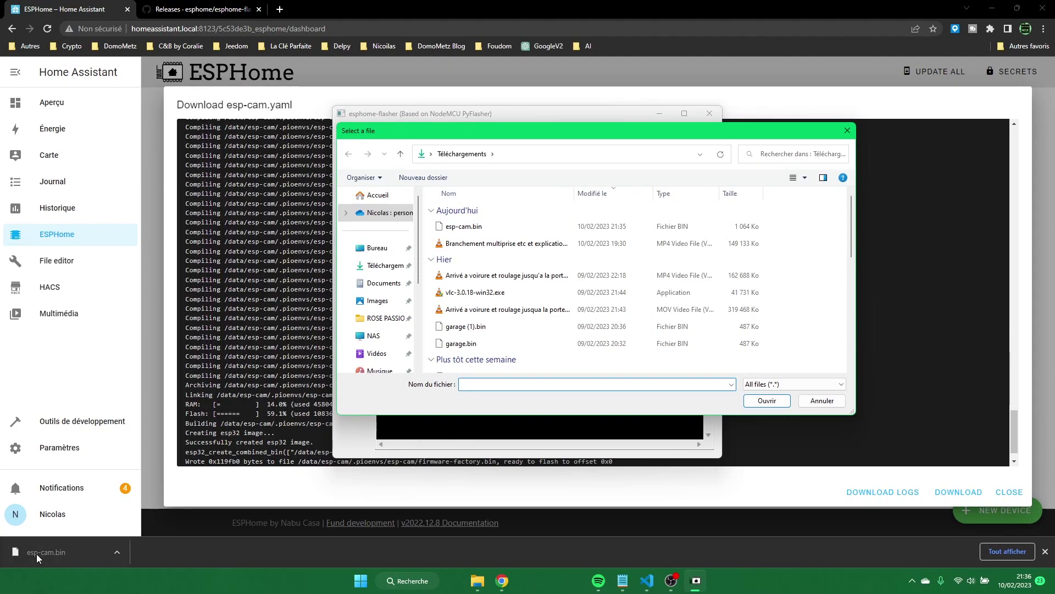
pyautogui.doubleClick(476, 226)
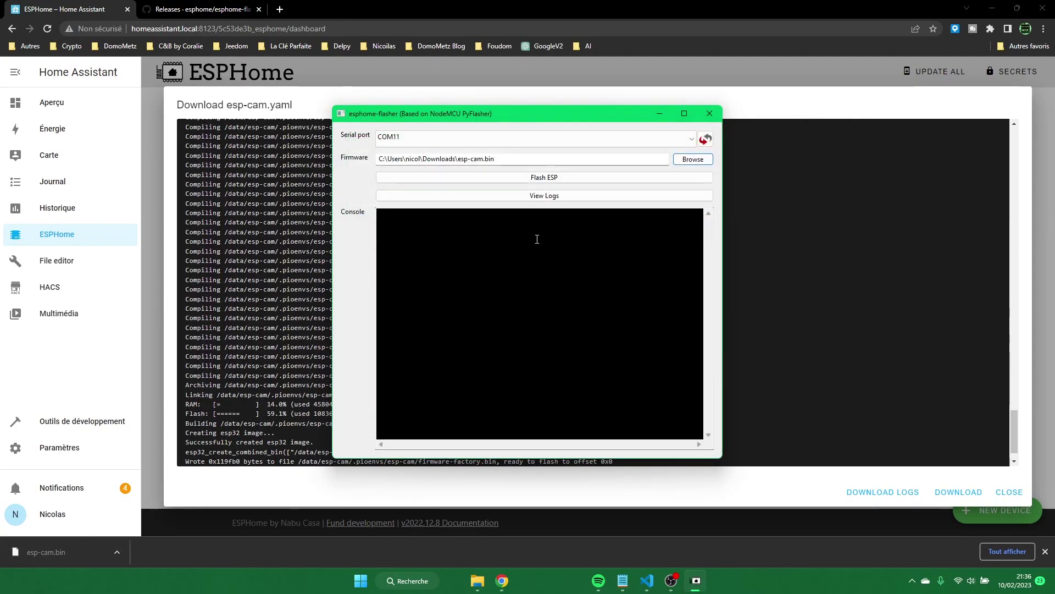
pyautogui.click(536, 179)
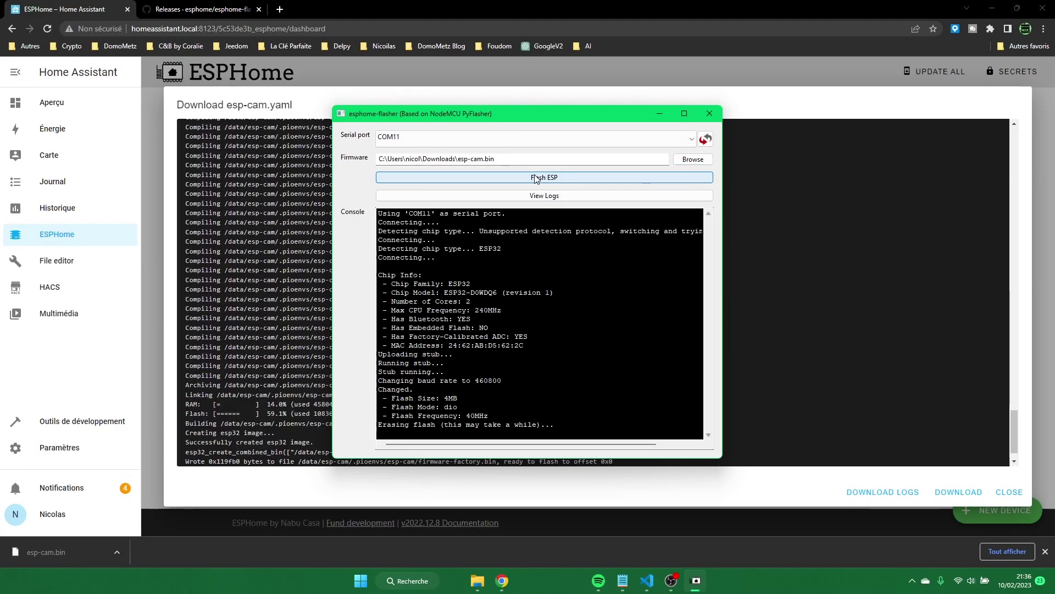
pyautogui.doubleClick(546, 114)
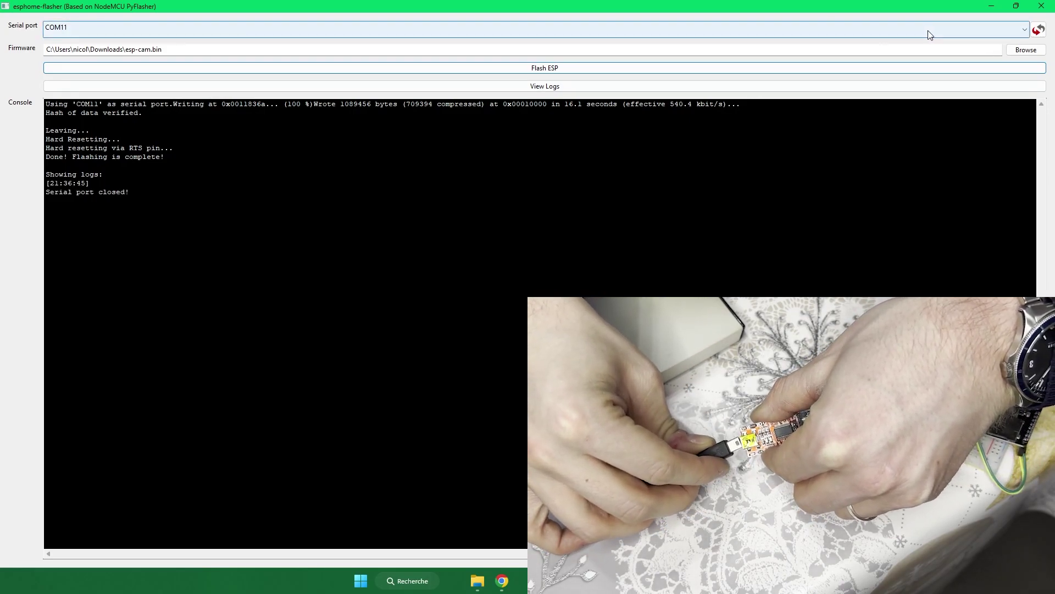
# - Refresh the serial port list, reselect COM11 and display the board's logs
pyautogui.click(1036, 30)
pyautogui.click(876, 30)
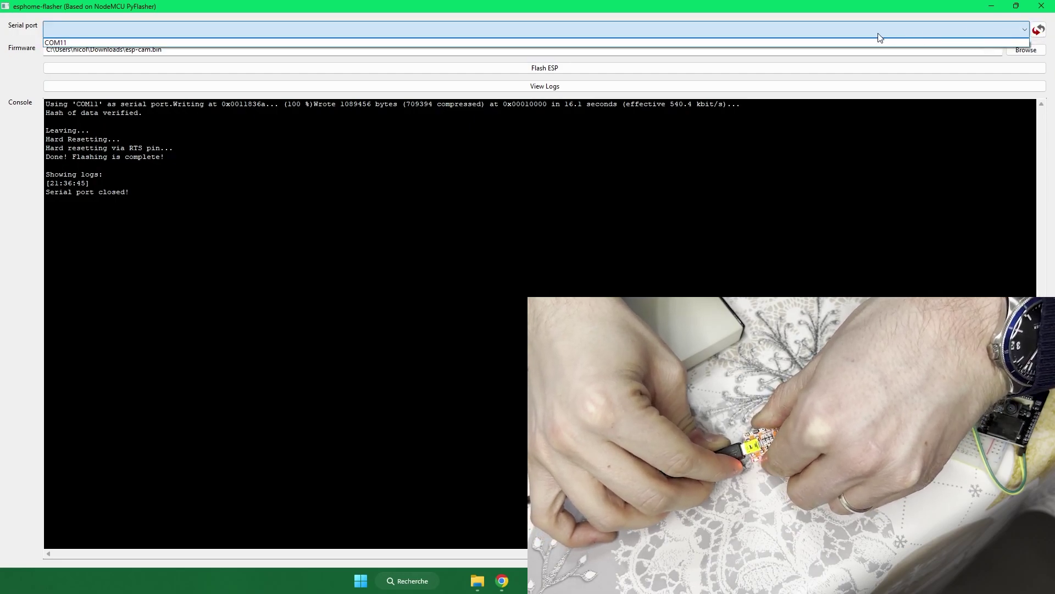
pyautogui.click(596, 42)
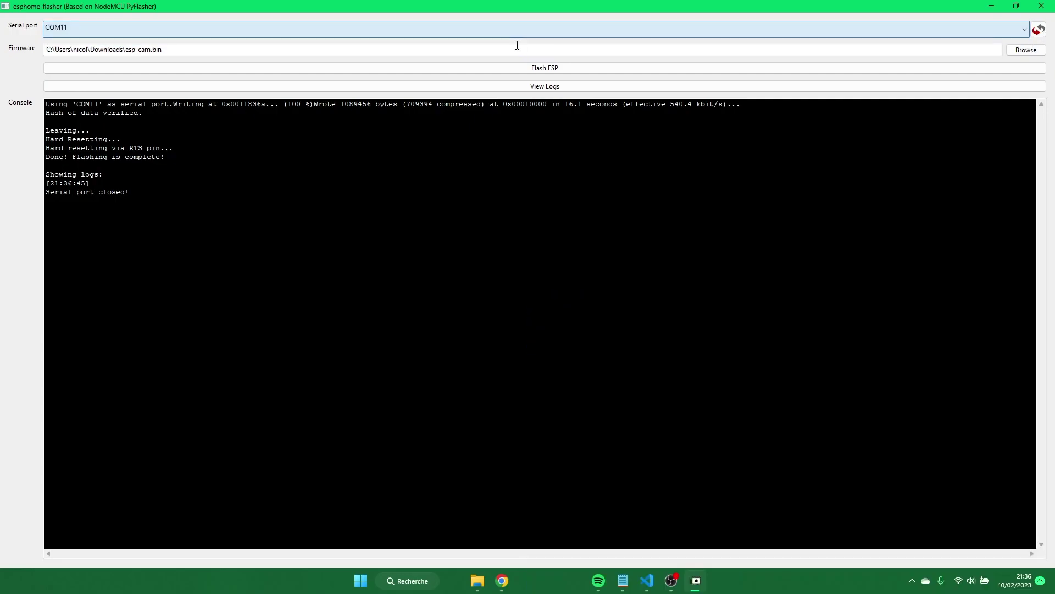
pyautogui.click(532, 88)
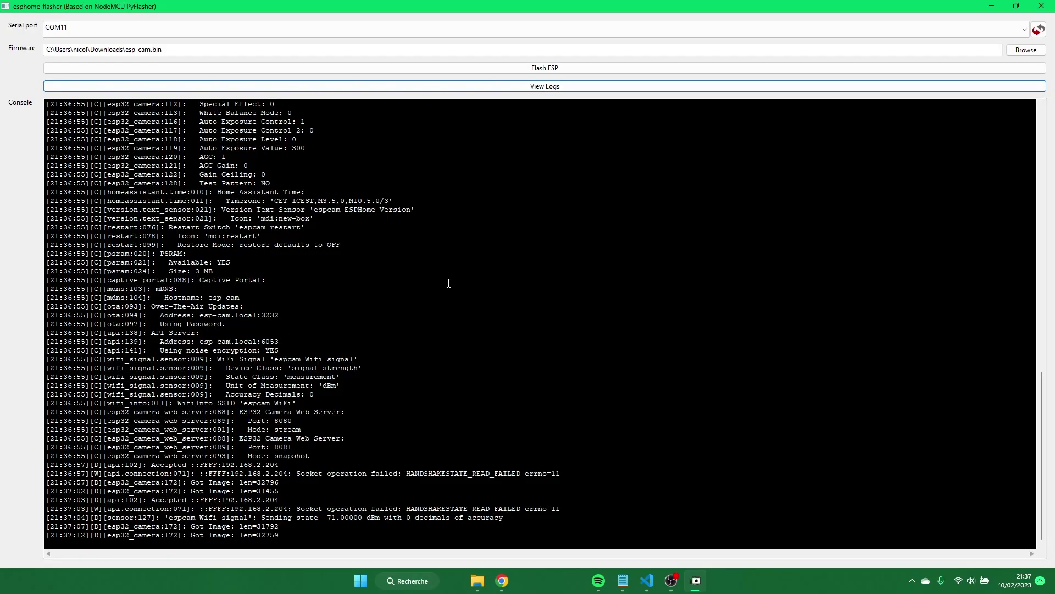
# - Switch to Chrome and load esp-cam.local:8080 in a new tab to check the camera's video stream
pyautogui.hotkey('alt', 'Tab')
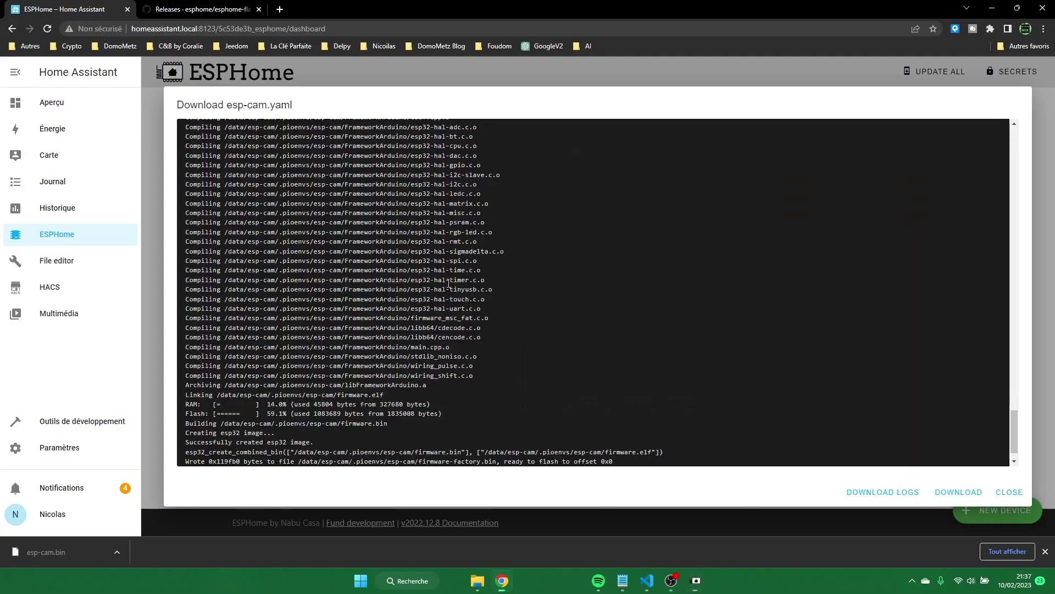
pyautogui.click(279, 10)
pyautogui.write('esp')
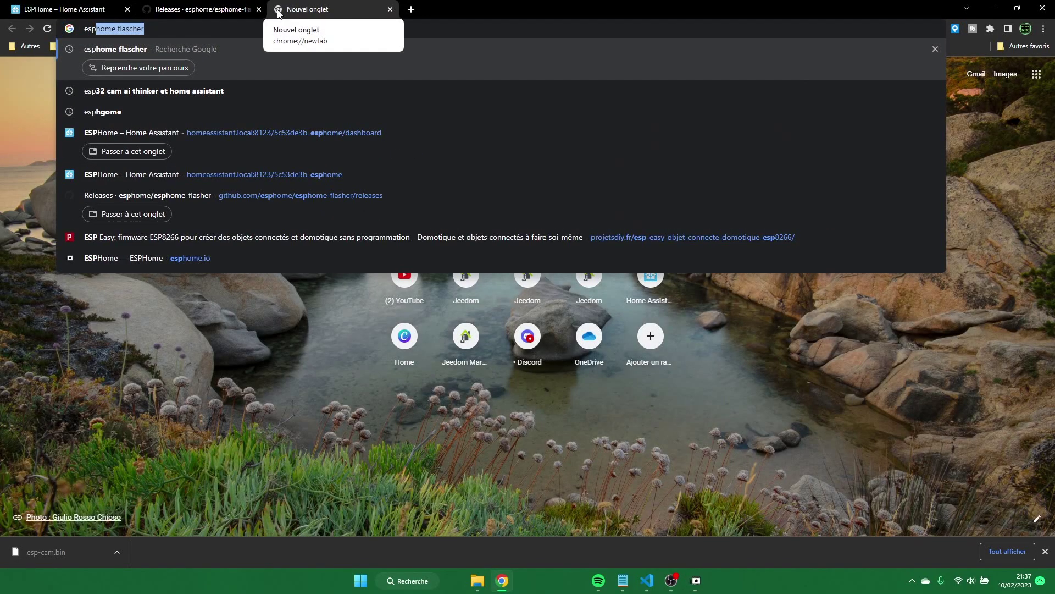
pyautogui.write('-cam.local')
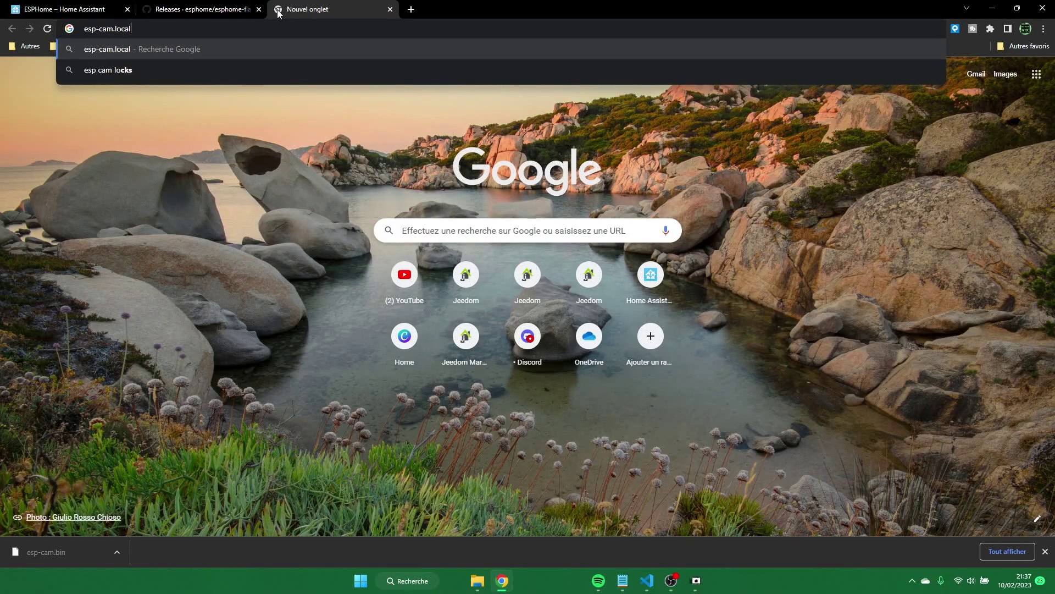
pyautogui.write(':')
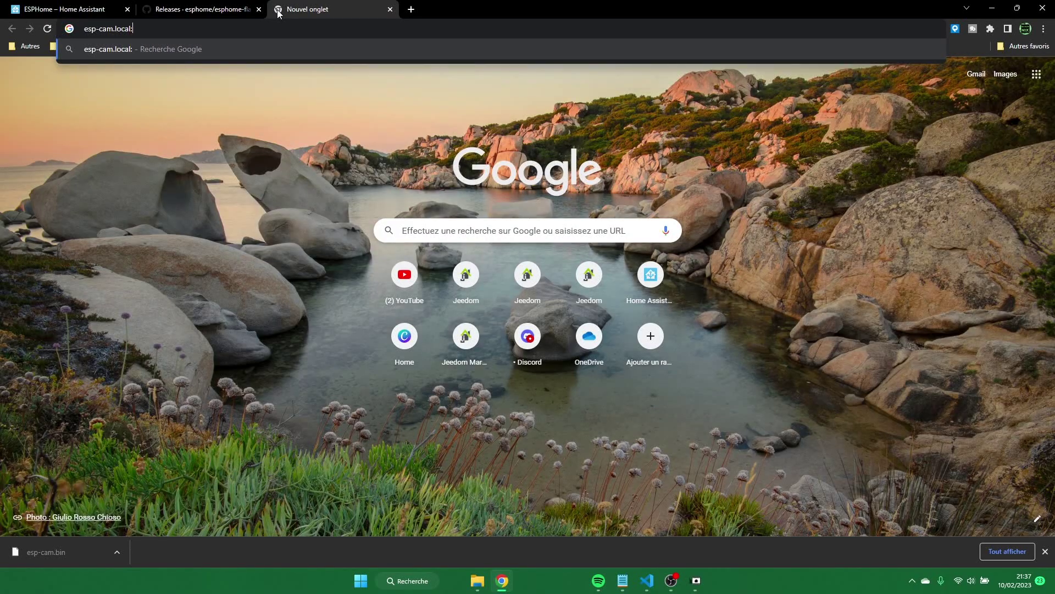
pyautogui.write('8080')
pyautogui.press('Return')
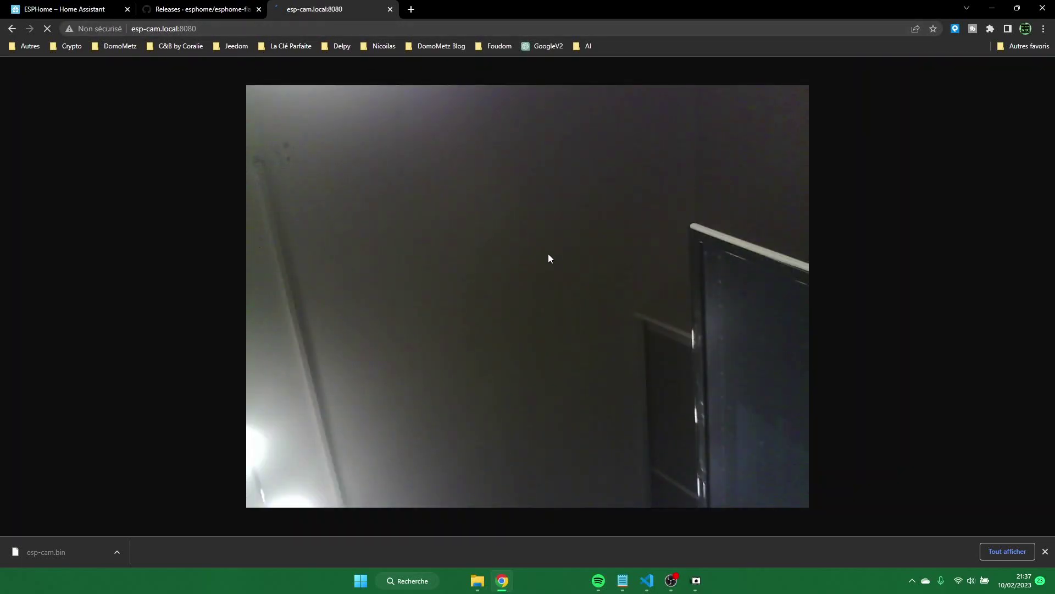
# - Change the camera address to port 8081 to check the snapshot server
pyautogui.click(195, 31)
pyautogui.click(215, 30)
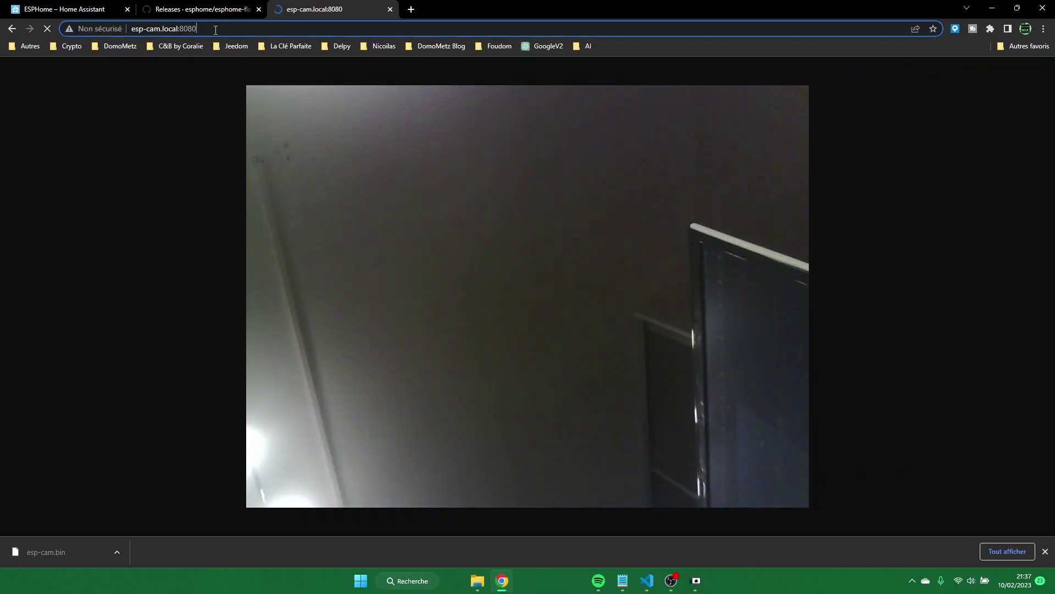
pyautogui.press('BackSpace')
pyautogui.write('1')
pyautogui.press('Return')
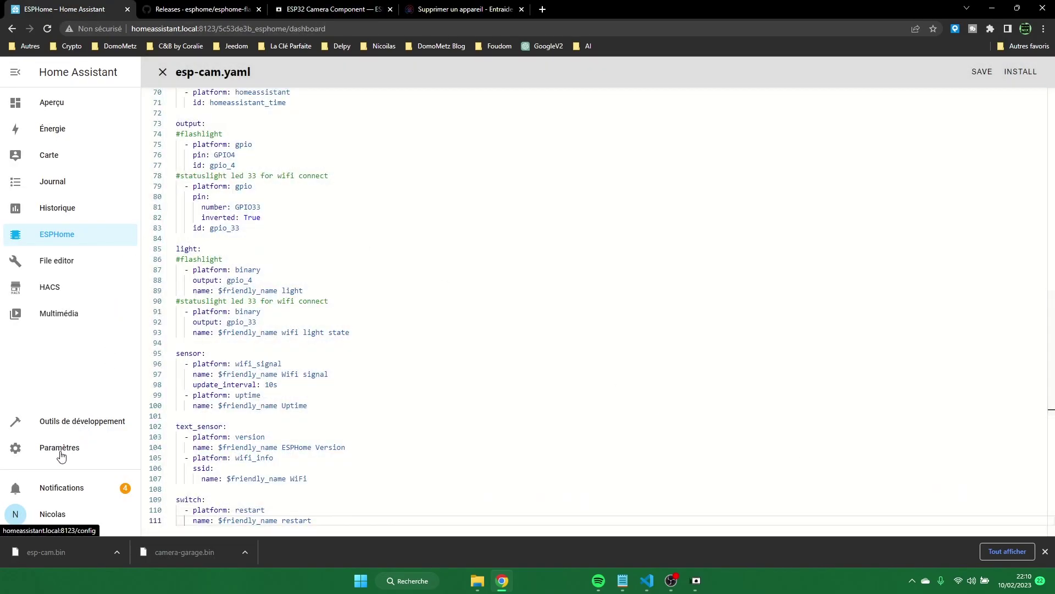
# - Open Home Assistant's integrations settings and add the discovered esp-cam ESPHome node
pyautogui.click(61, 457)
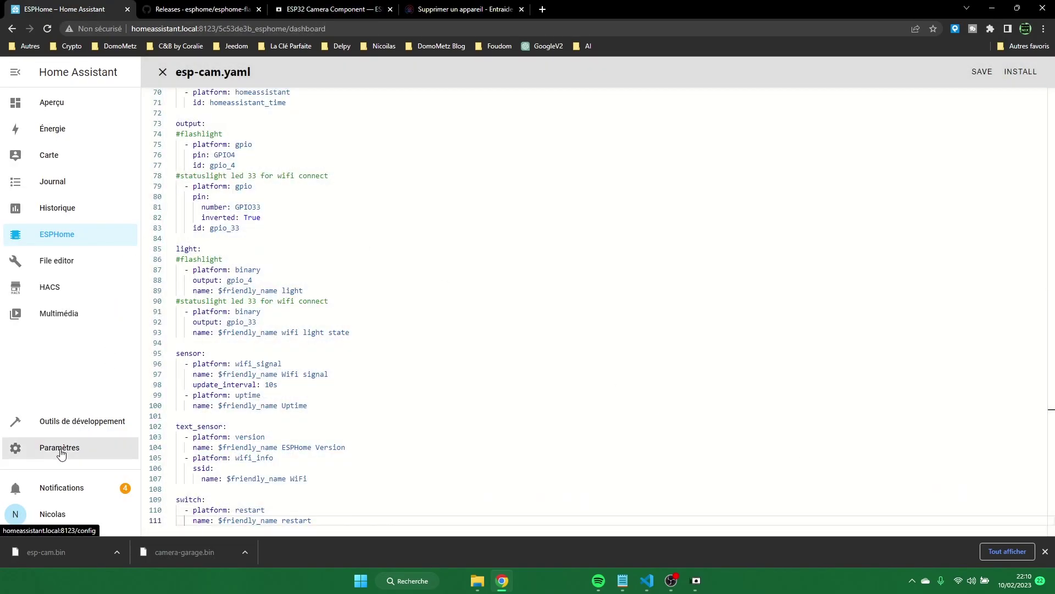
pyautogui.click(526, 160)
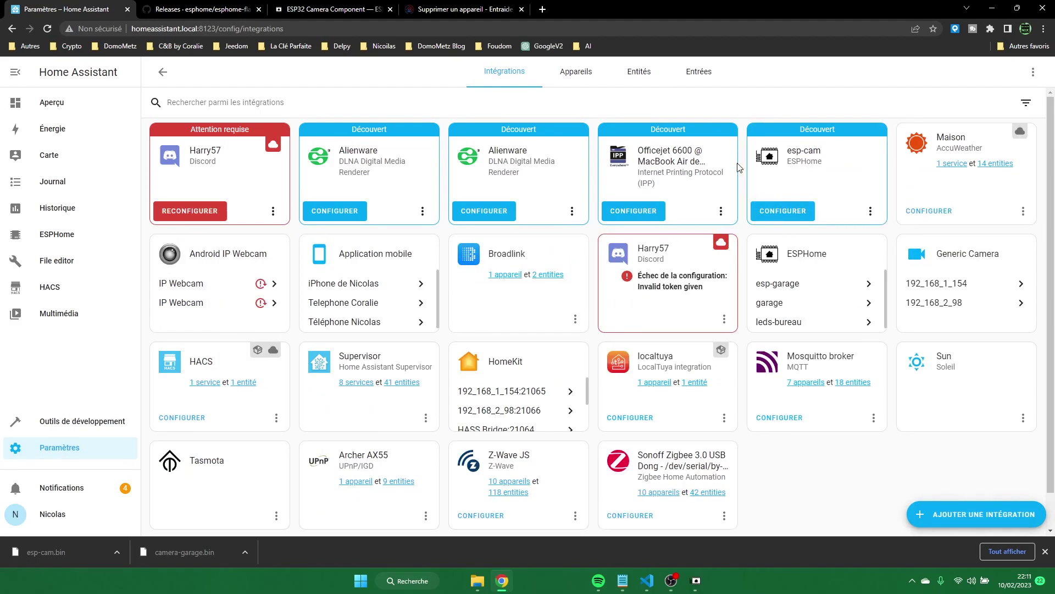
pyautogui.click(803, 214)
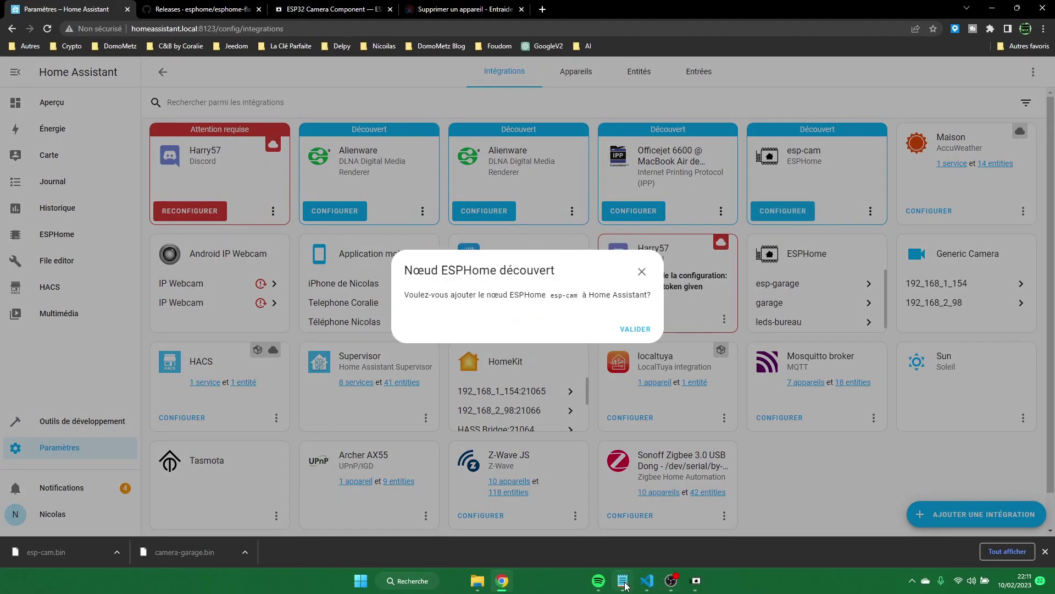
pyautogui.click(637, 329)
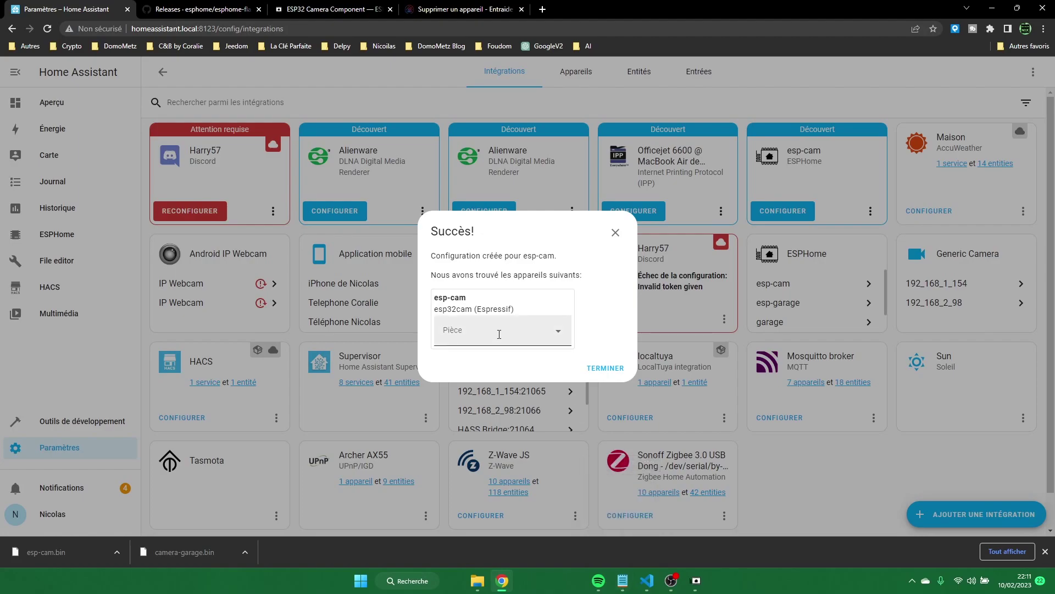
# - Assign the new esp-cam device to the garage room
pyautogui.click(499, 333)
pyautogui.write('gar')
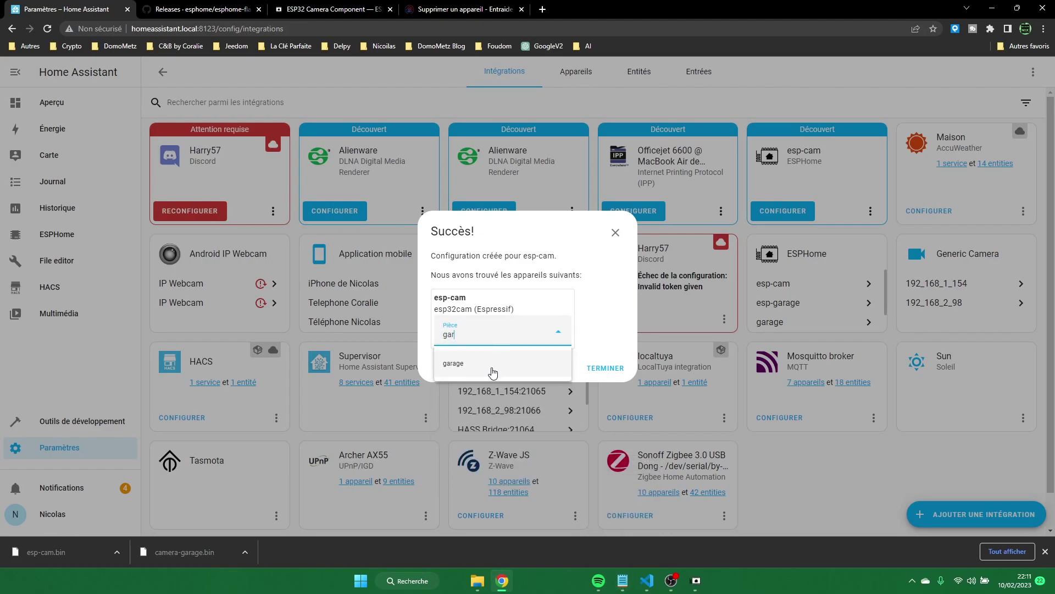
pyautogui.click(500, 372)
# - Review the encryption key kept in Notepad, minimize it and finish the esp-cam setup dialog
pyautogui.click(619, 590)
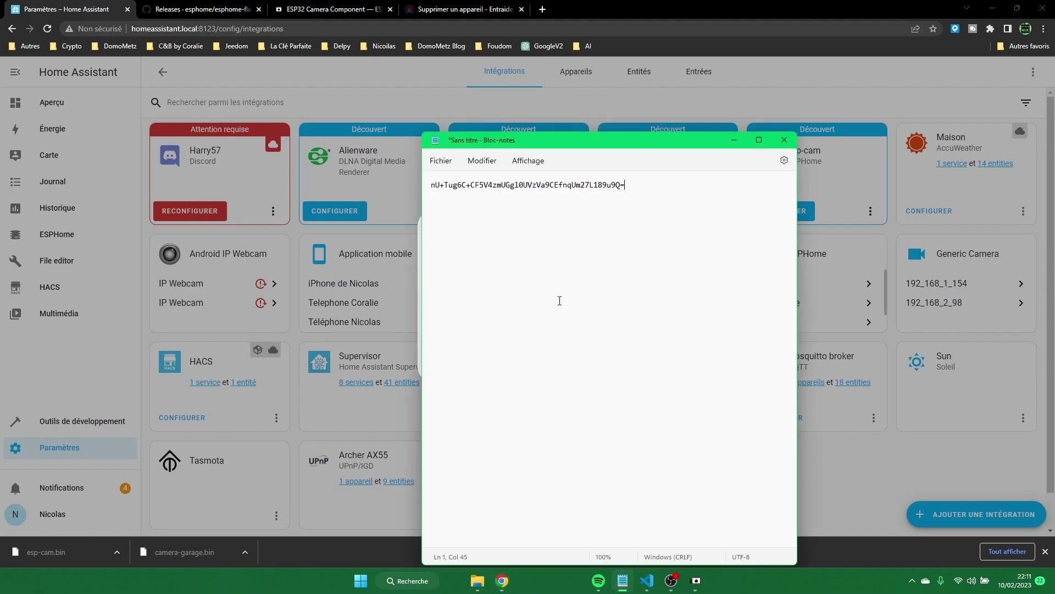
pyautogui.moveTo(477, 212); pyautogui.dragTo(599, 204)
pyautogui.click(640, 199)
pyautogui.click(735, 142)
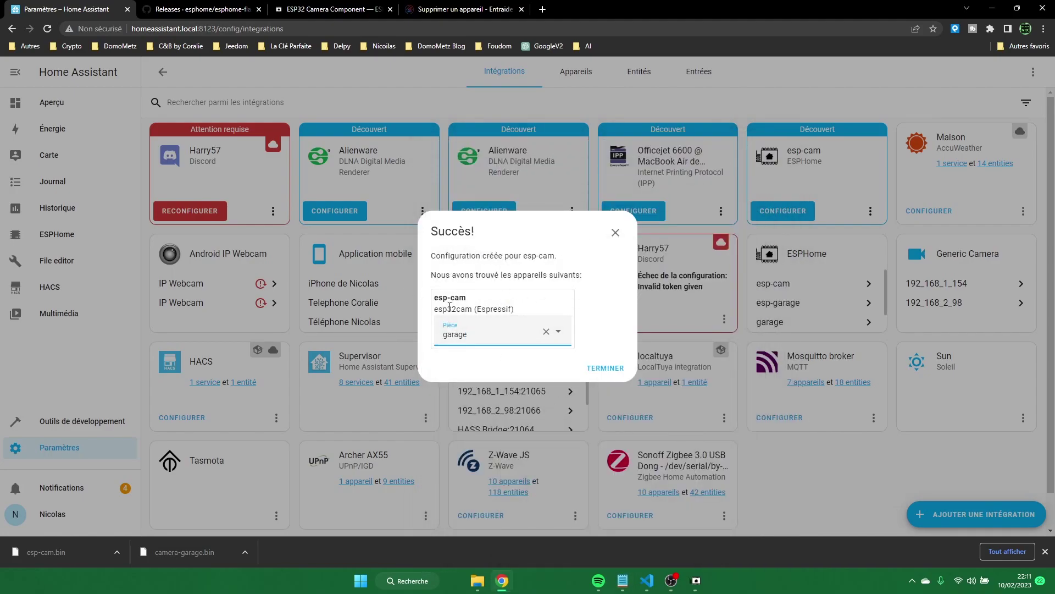
pyautogui.click(609, 375)
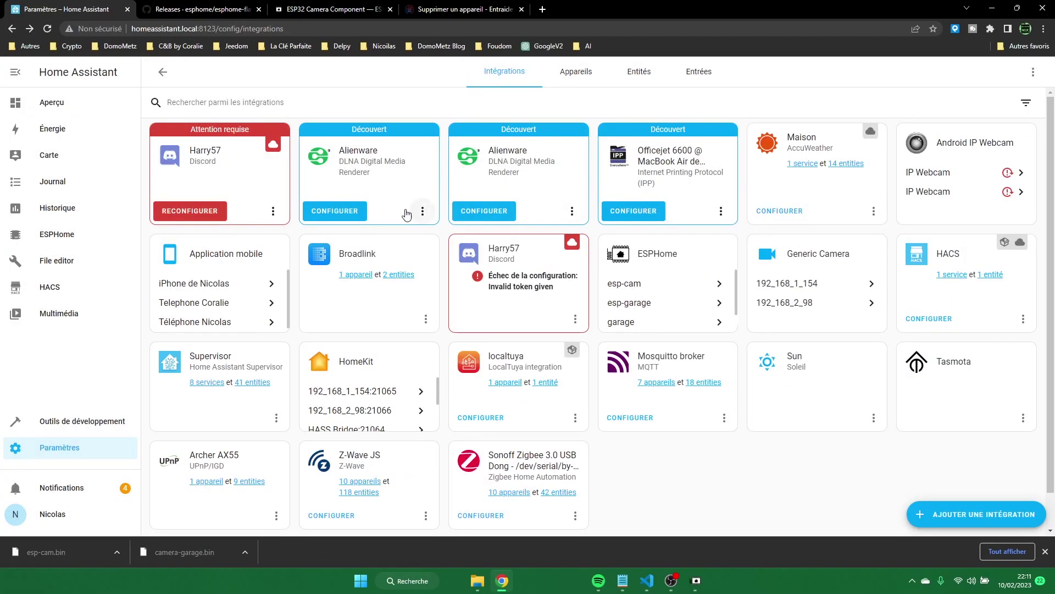
# - Open the Garage view of the overview dashboard and put it in edit mode
pyautogui.click(69, 106)
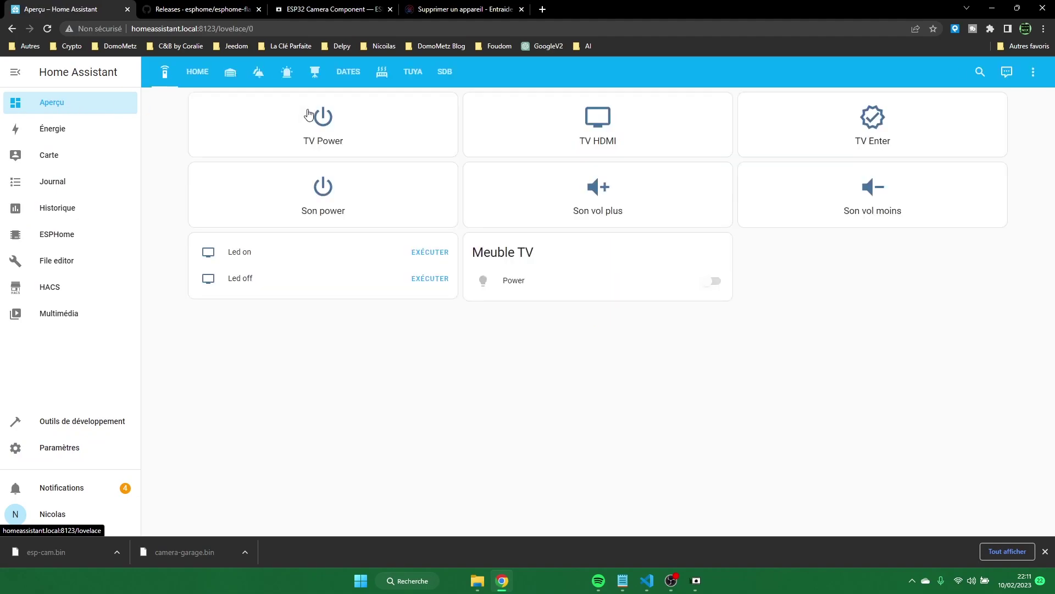
pyautogui.click(231, 73)
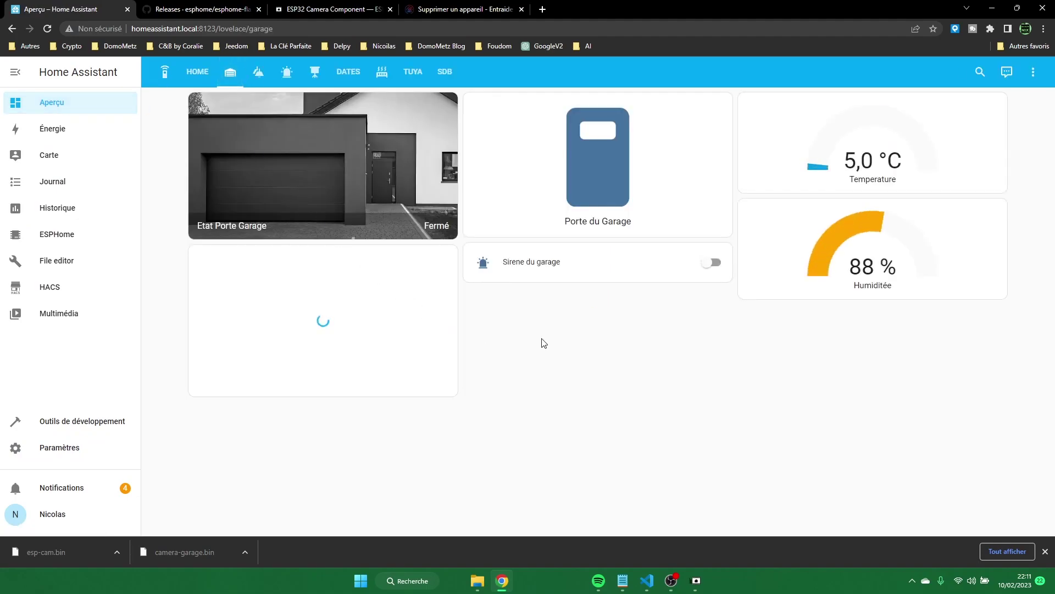
pyautogui.click(1033, 71)
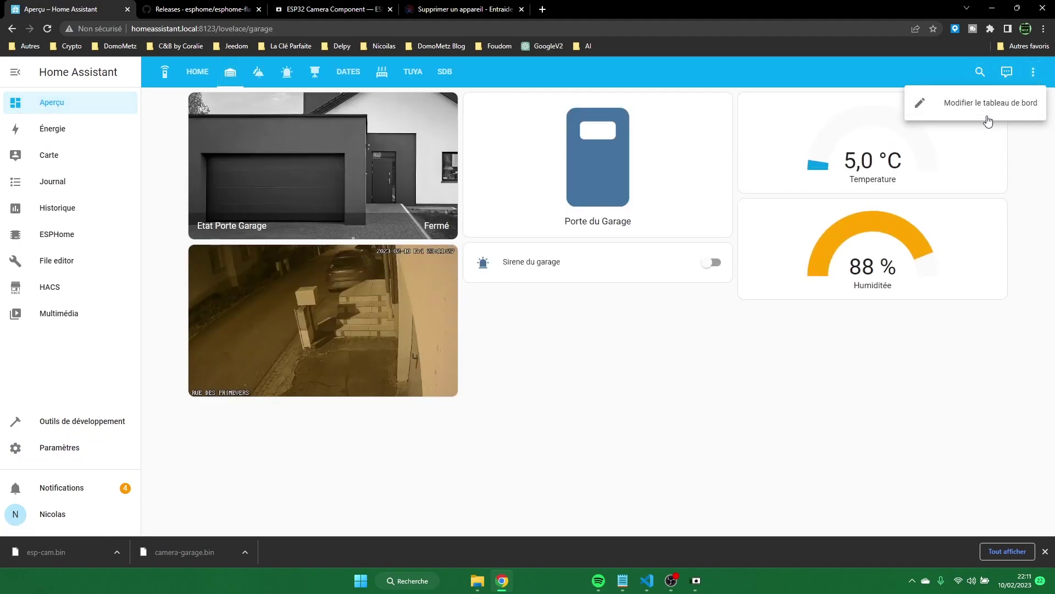
pyautogui.click(985, 115)
# - Add a card for the esp-cam camera entity to the Garage view, finding it by entity with "esp" and previewing its feed
pyautogui.click(1014, 510)
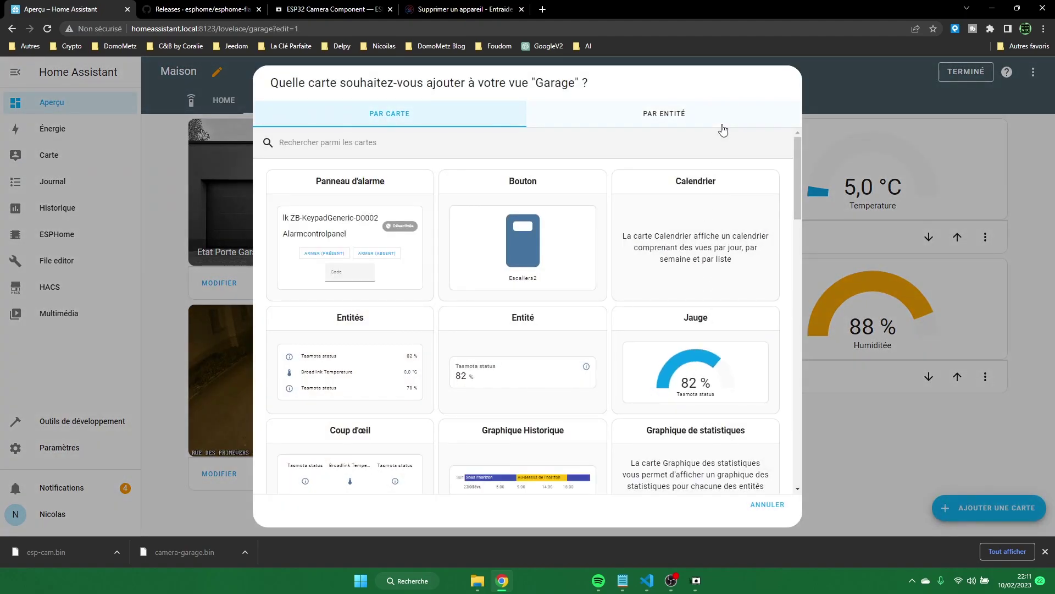
pyautogui.click(717, 122)
pyautogui.write('esp')
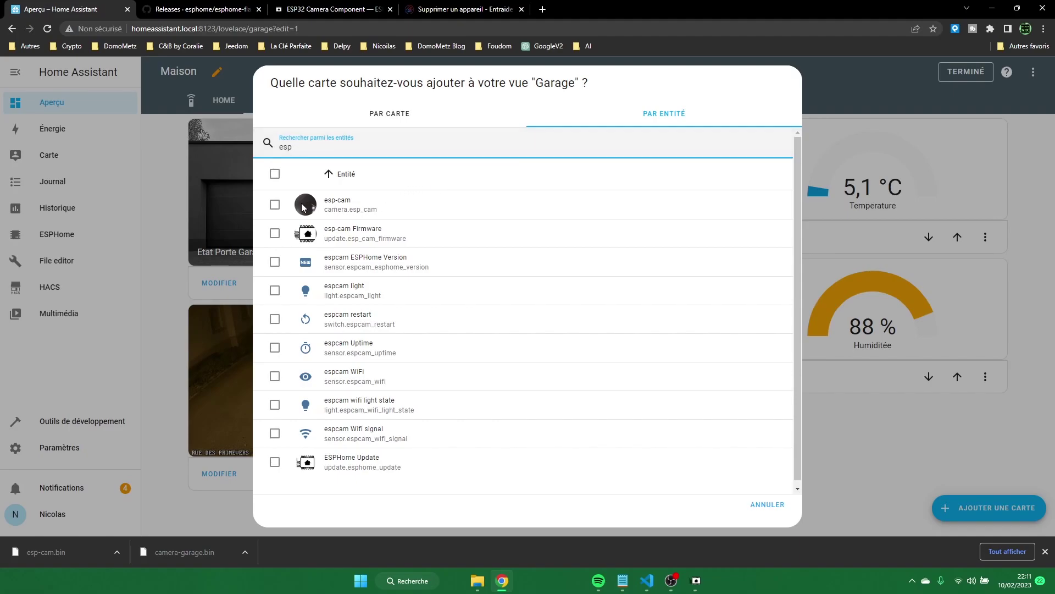
pyautogui.click(360, 206)
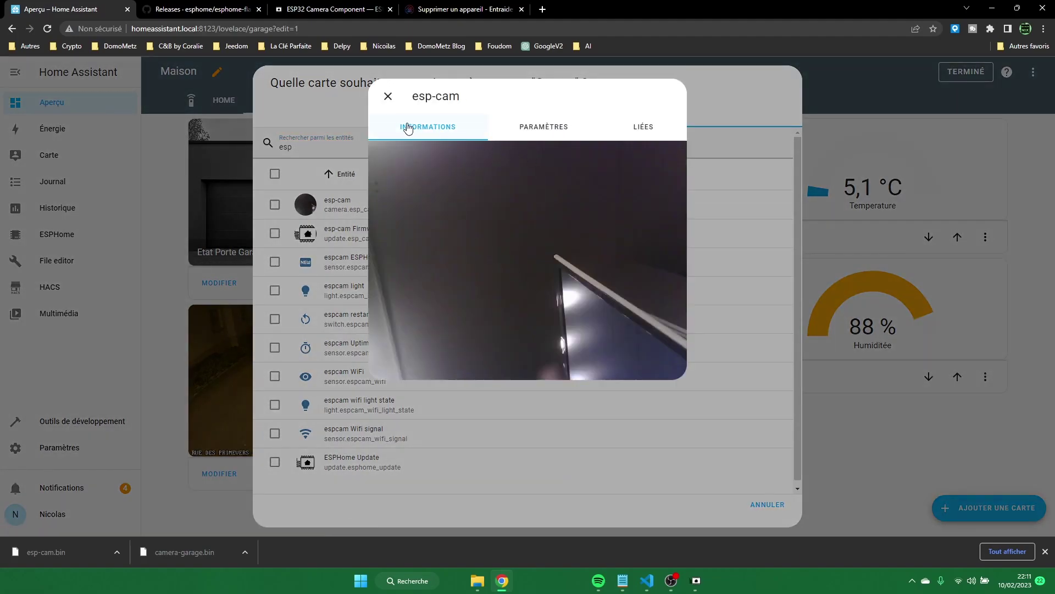
pyautogui.click(388, 96)
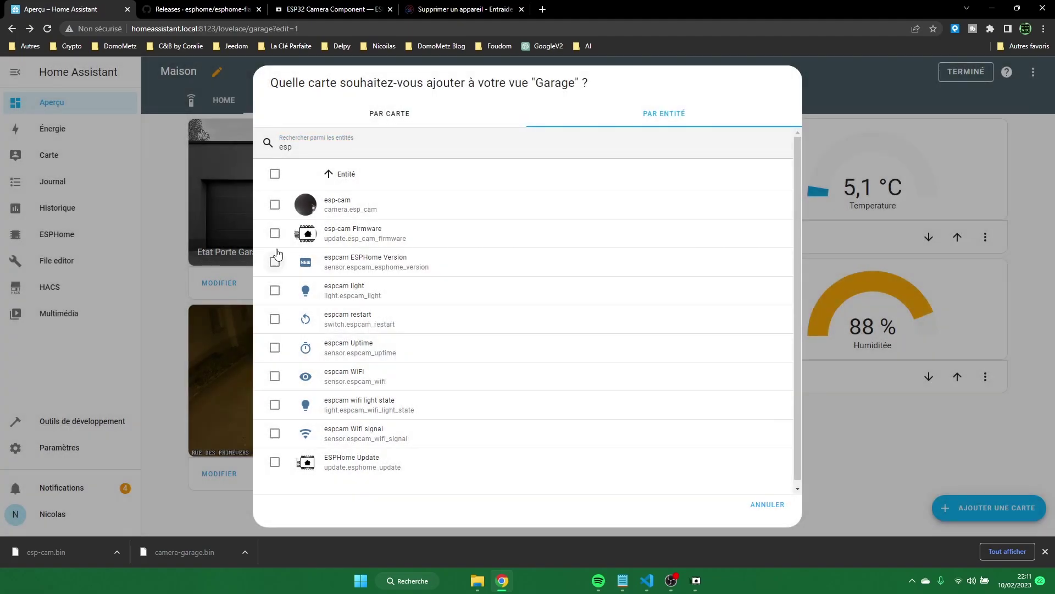
pyautogui.click(275, 206)
pyautogui.click(756, 504)
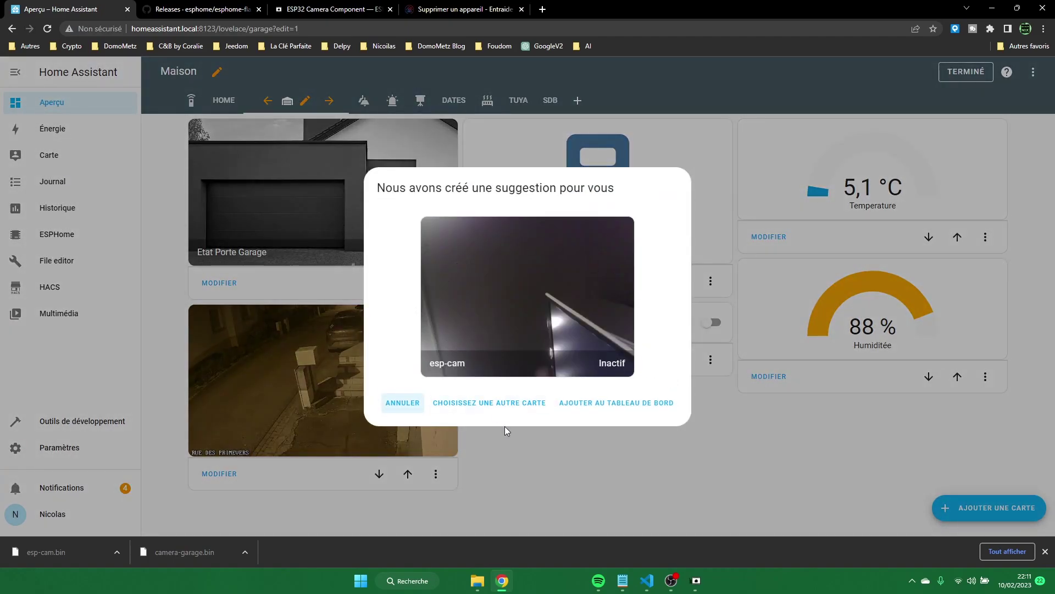
pyautogui.click(632, 403)
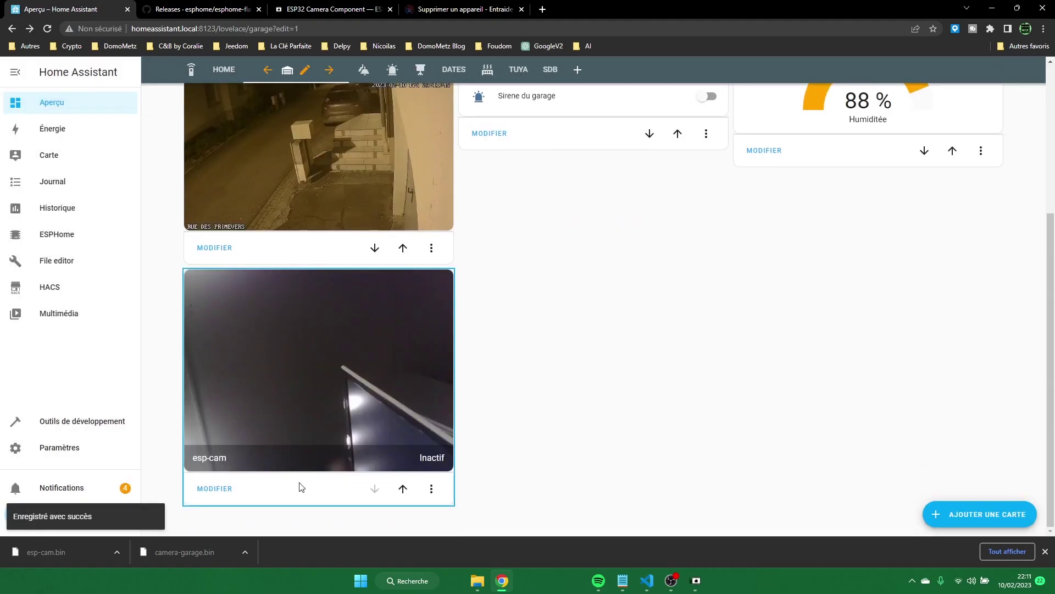
# - Edit the esp-cam card in the Garage view to hide its name and state, and save the card
pyautogui.click(217, 488)
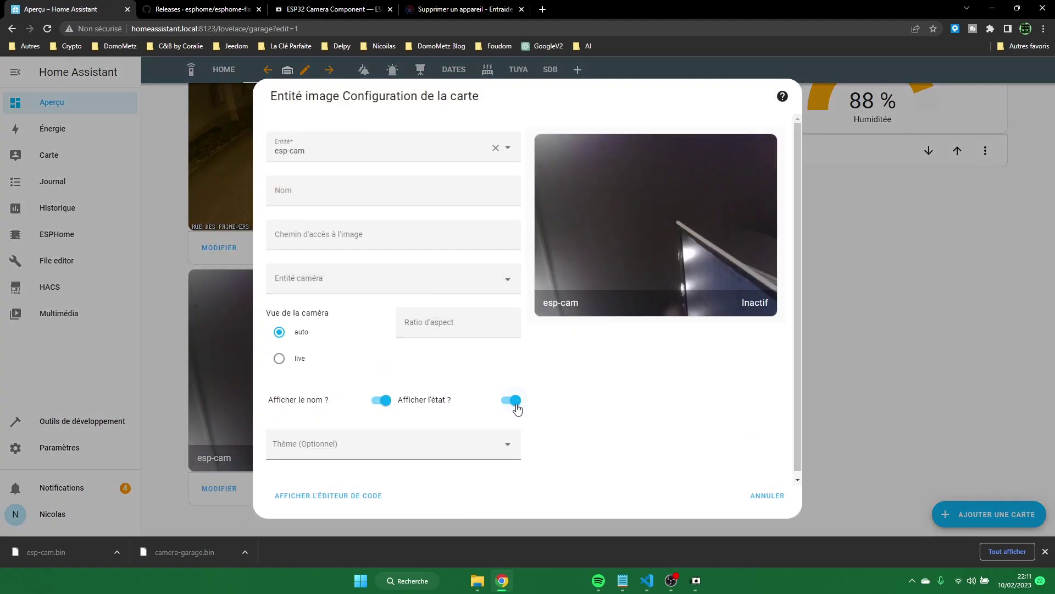
pyautogui.click(514, 400)
pyautogui.click(383, 400)
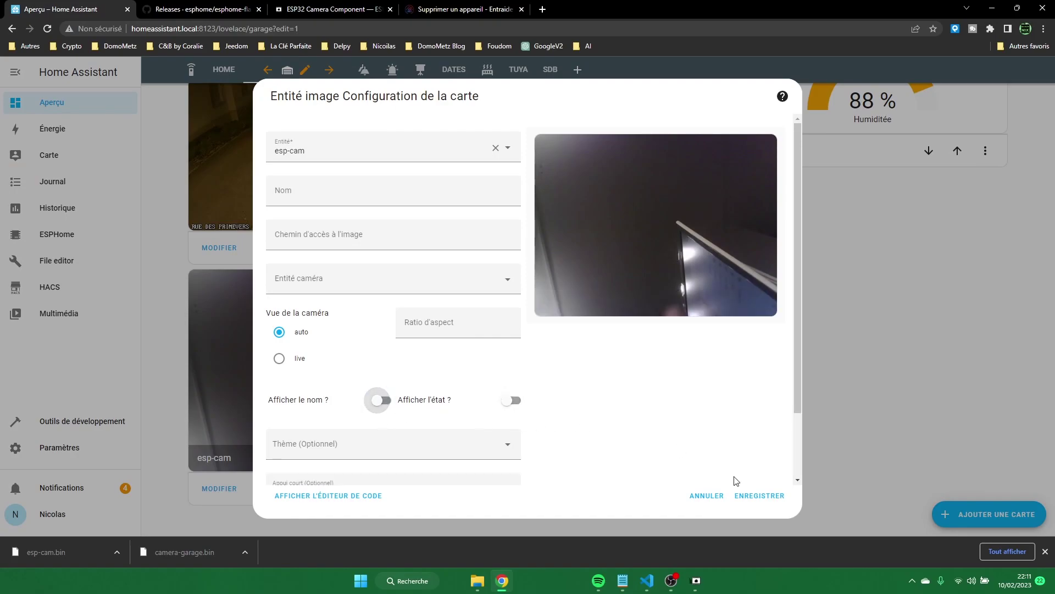
pyautogui.click(553, 430)
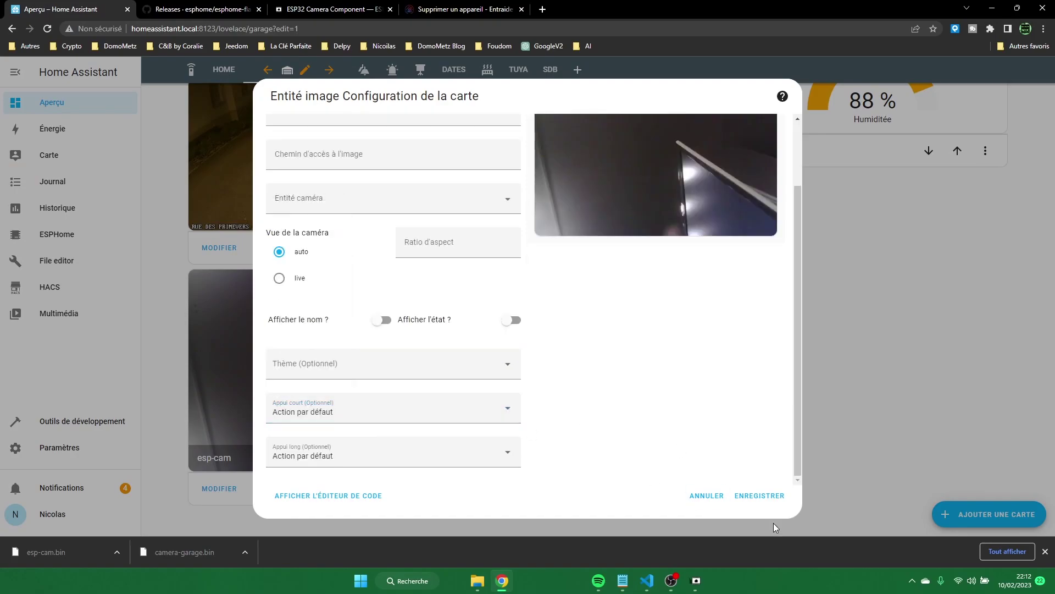
pyautogui.click(767, 495)
pyautogui.click(393, 404)
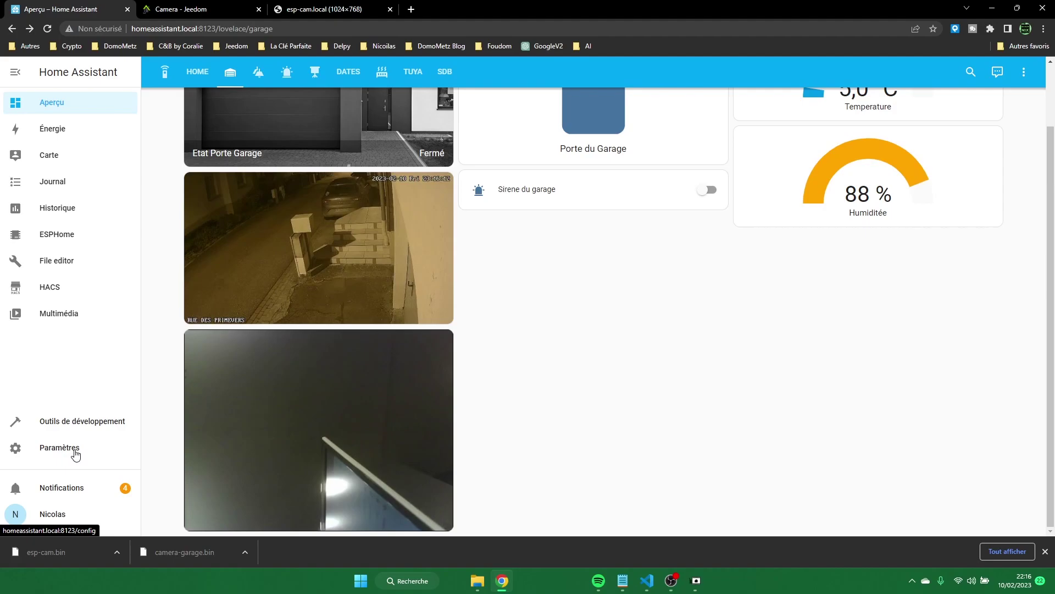
# - Open the router's administration page at 192.168.2.1 in a new browser tab and dismiss the downloads bar
pyautogui.hotkey('ctrl', 't')
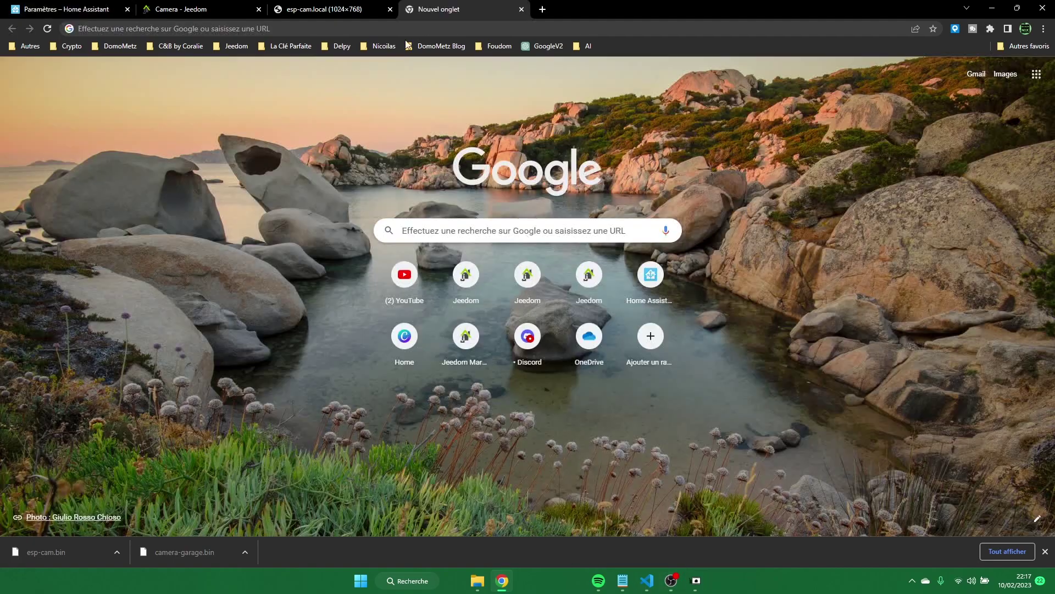
pyautogui.click(338, 33)
pyautogui.write('1')
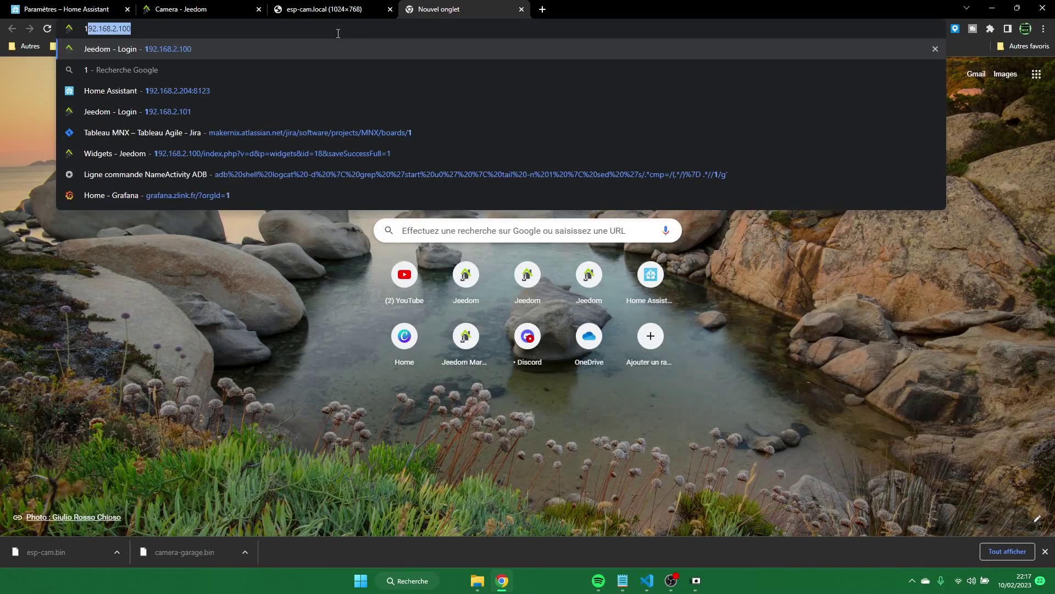
pyautogui.write('92.168.')
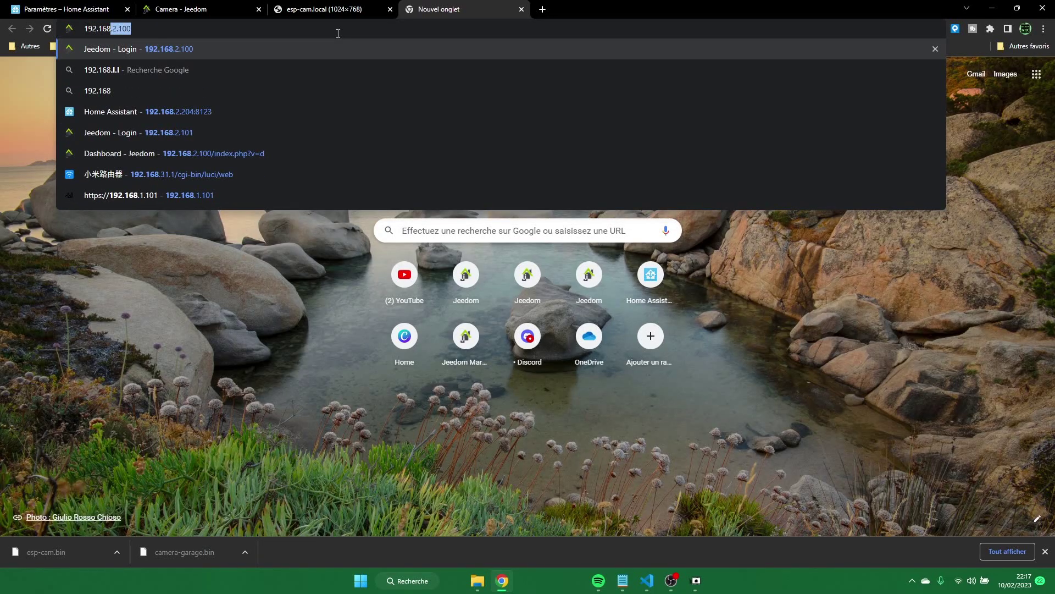
pyautogui.write('2.1')
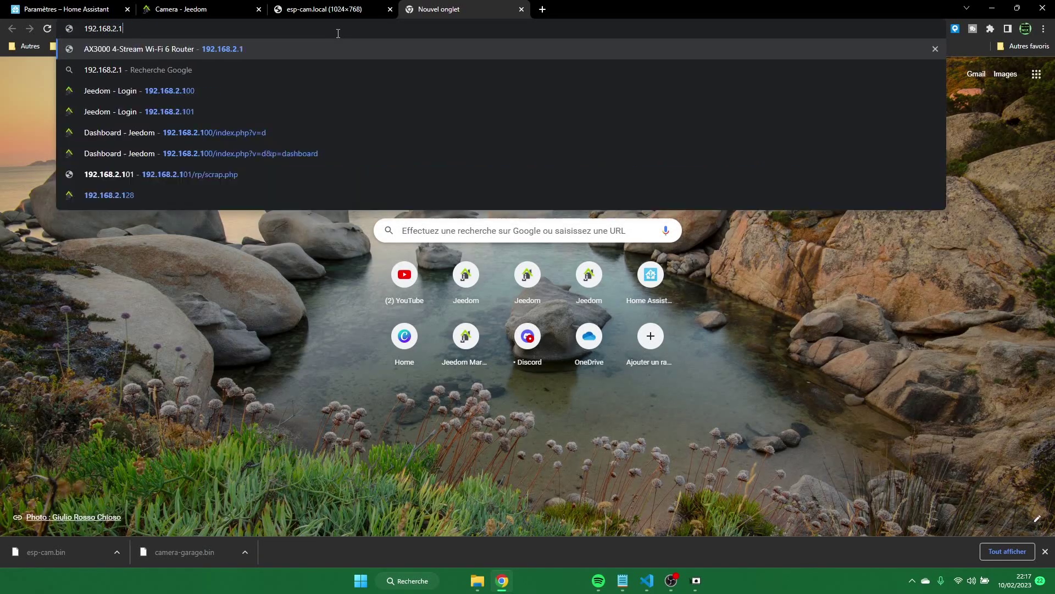
pyautogui.press('Return')
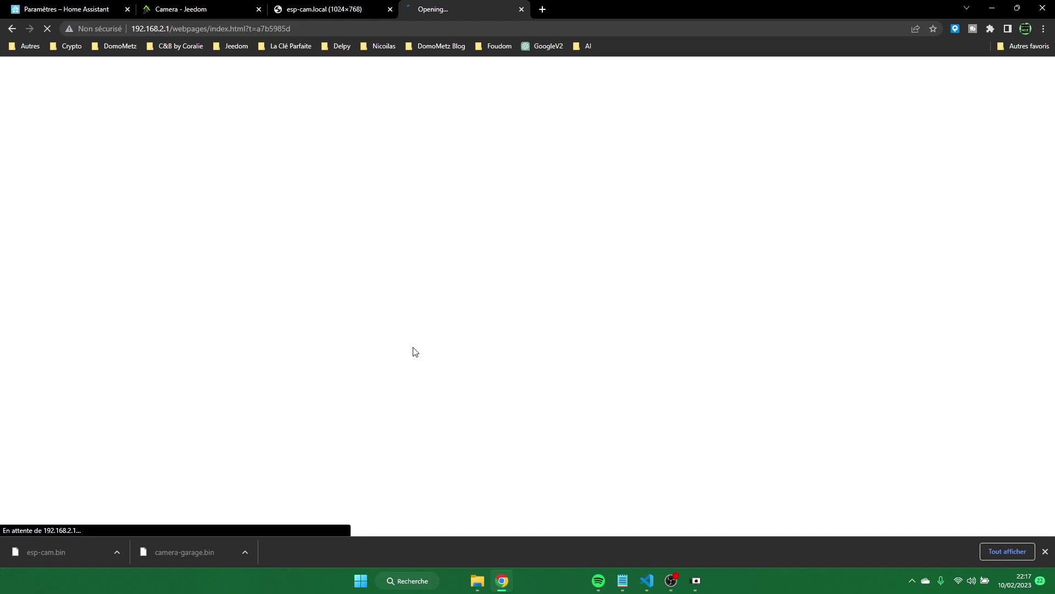
pyautogui.click(1045, 551)
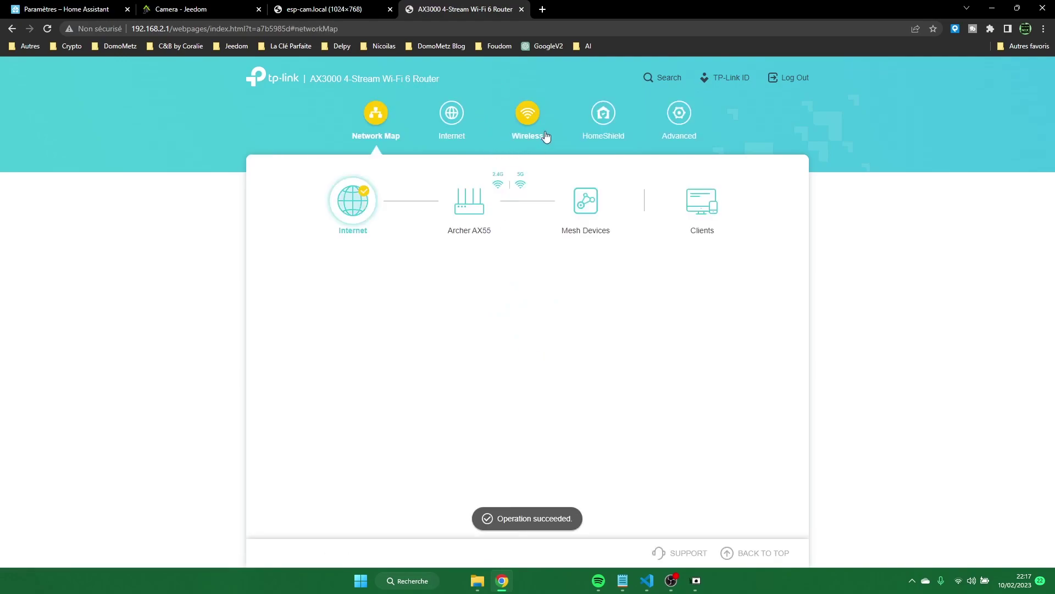
# - Find esp-cam in the router's DHCP client list and copy its assigned IP address
pyautogui.click(531, 121)
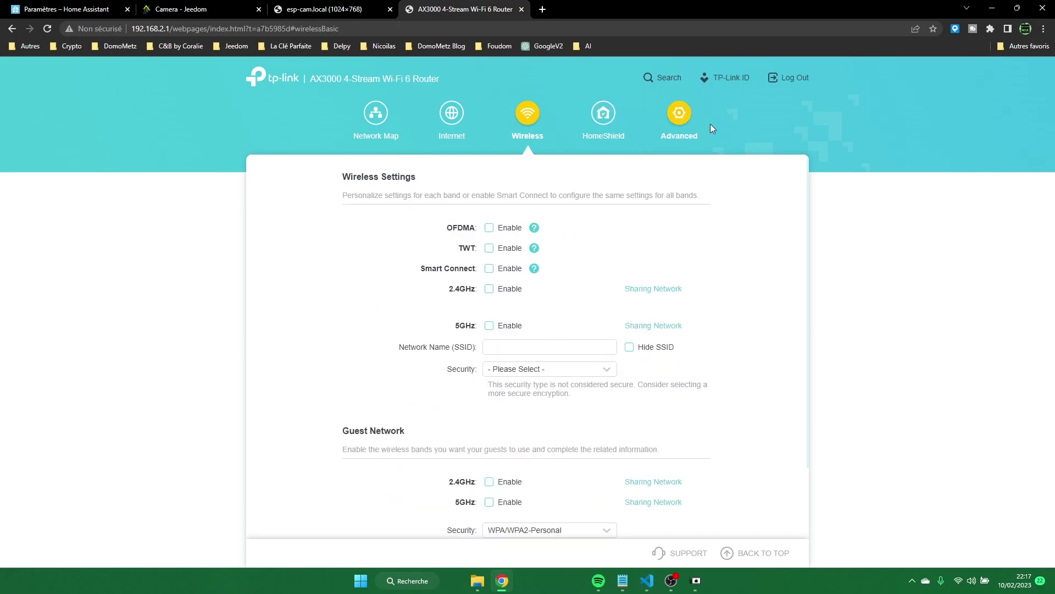
pyautogui.click(680, 115)
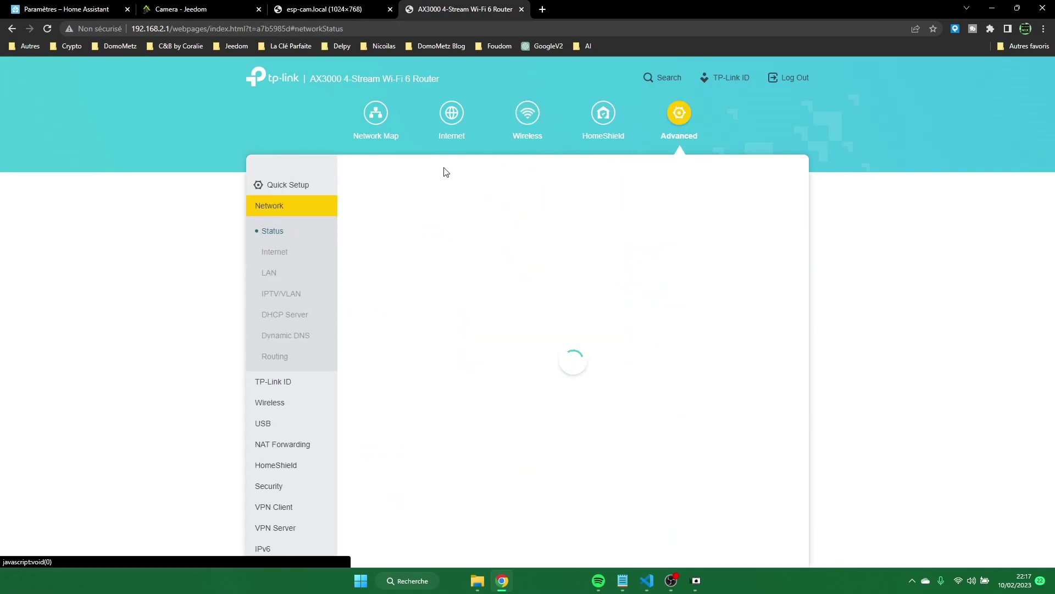
pyautogui.click(280, 274)
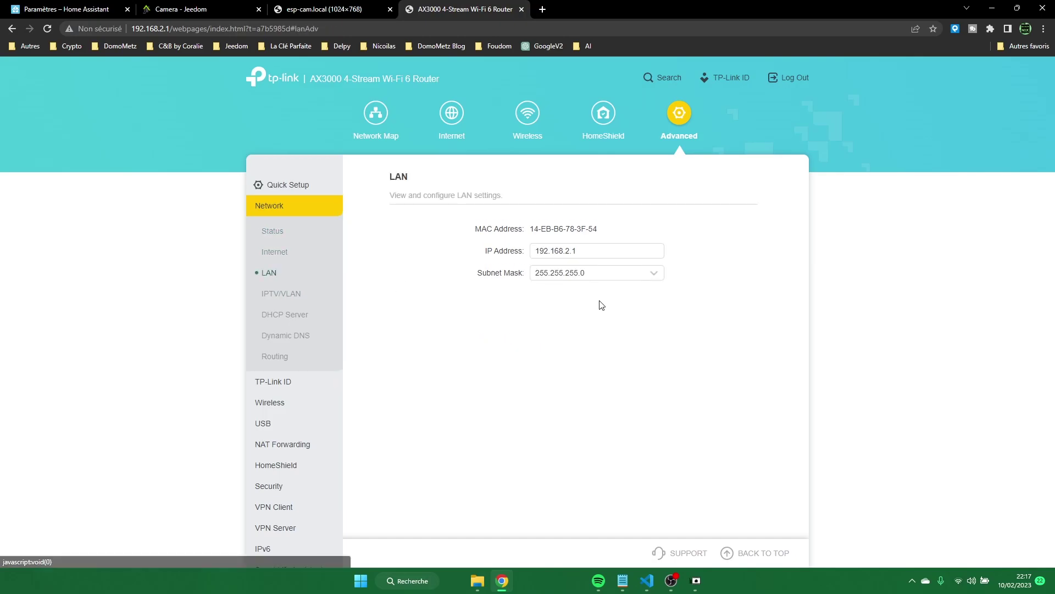
pyautogui.scroll(-7, 646, 356)
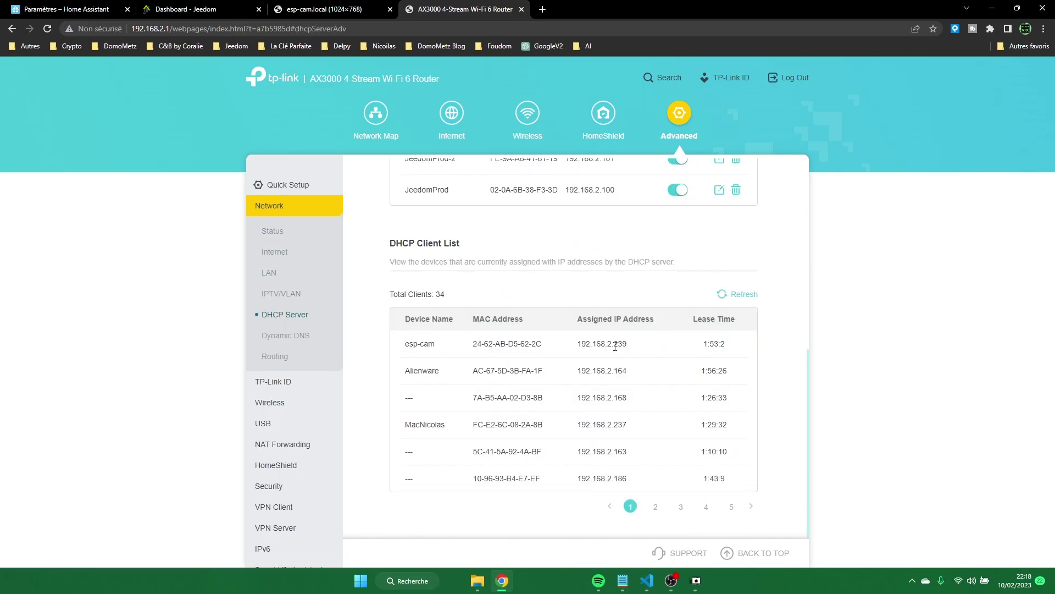
pyautogui.doubleClick(615, 347)
pyautogui.hotkey('ctrl', 'c')
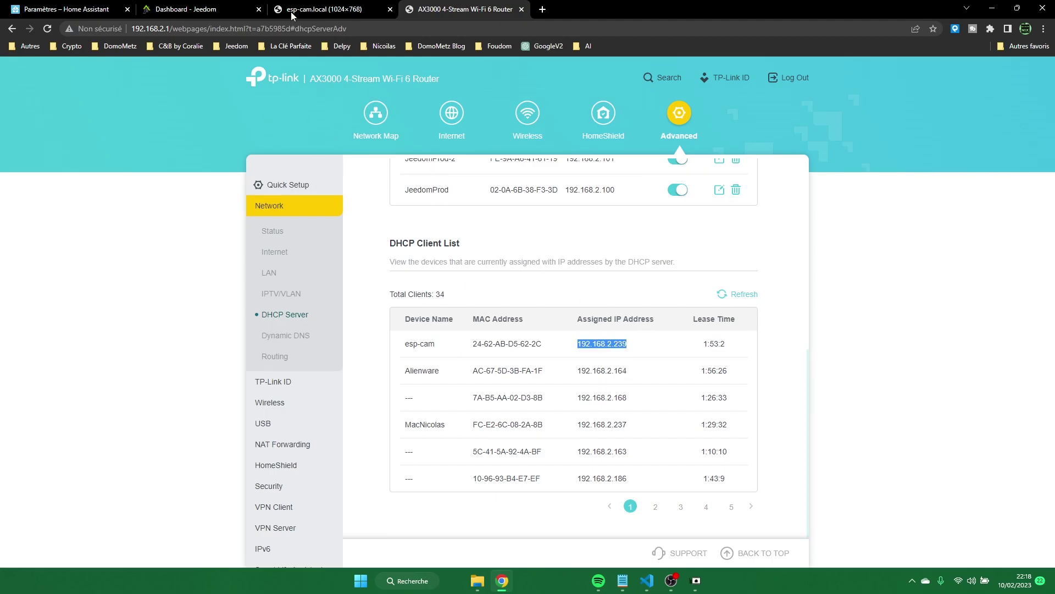
# - Switch to Jeedom and add a new device named "esp-cam" in the Camera plugin
pyautogui.click(190, 9)
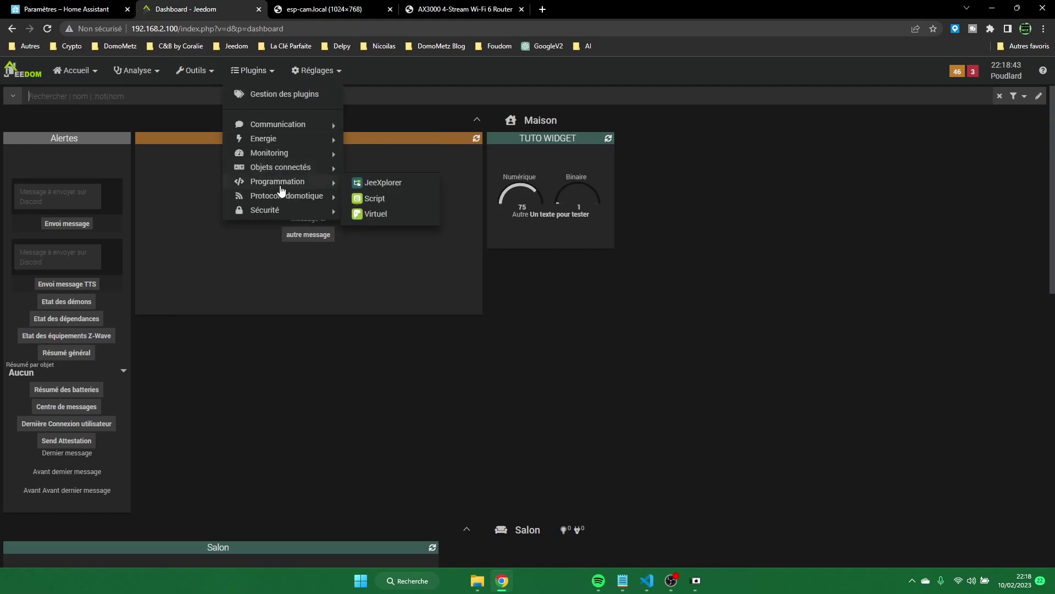
pyautogui.moveTo(312, 214)
pyautogui.click(383, 231)
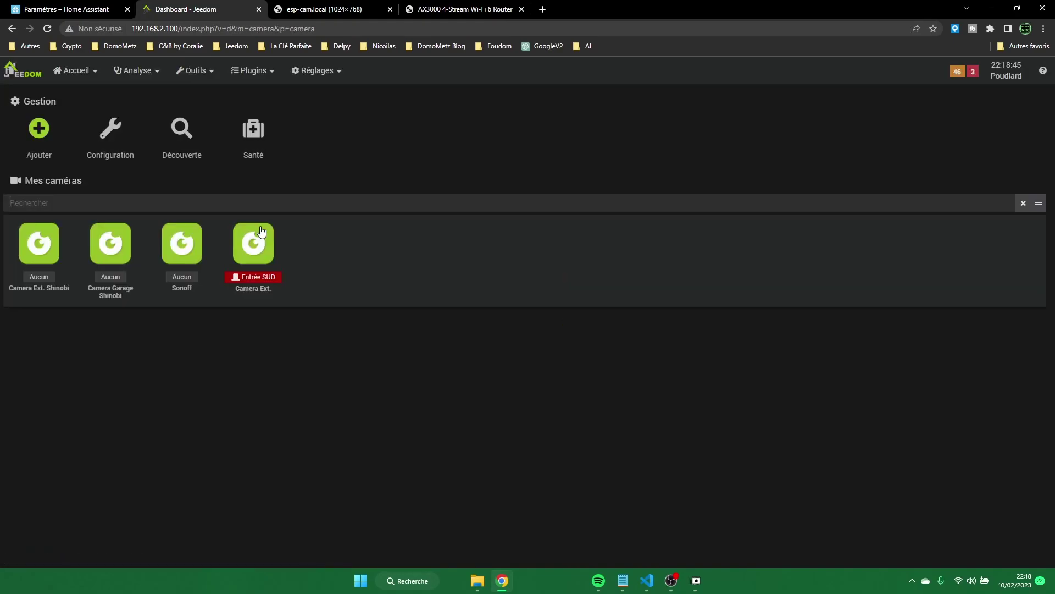
pyautogui.click(53, 132)
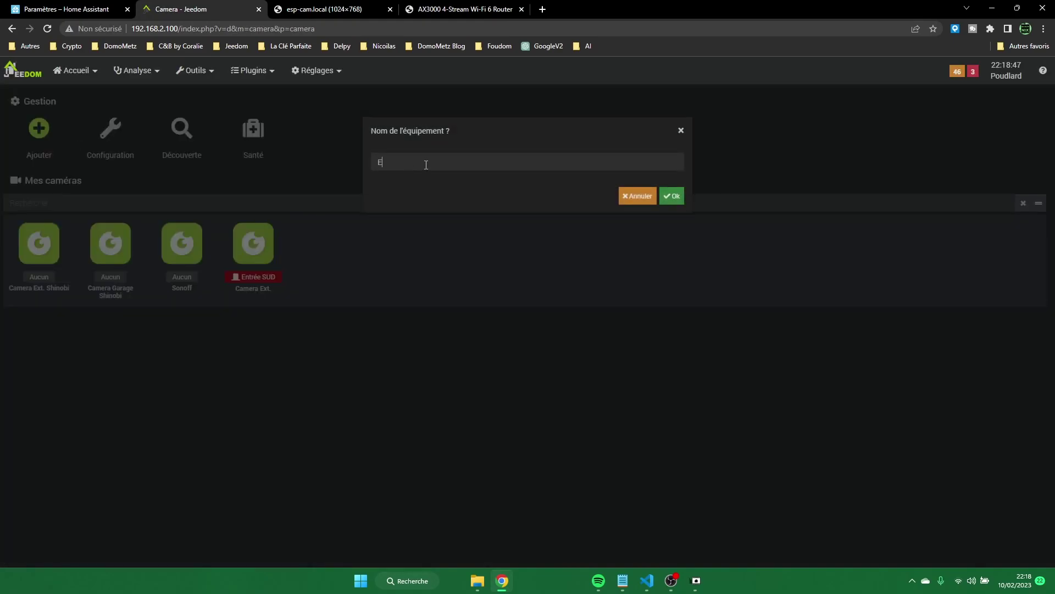
pyautogui.write('esp-cam')
pyautogui.press('Return')
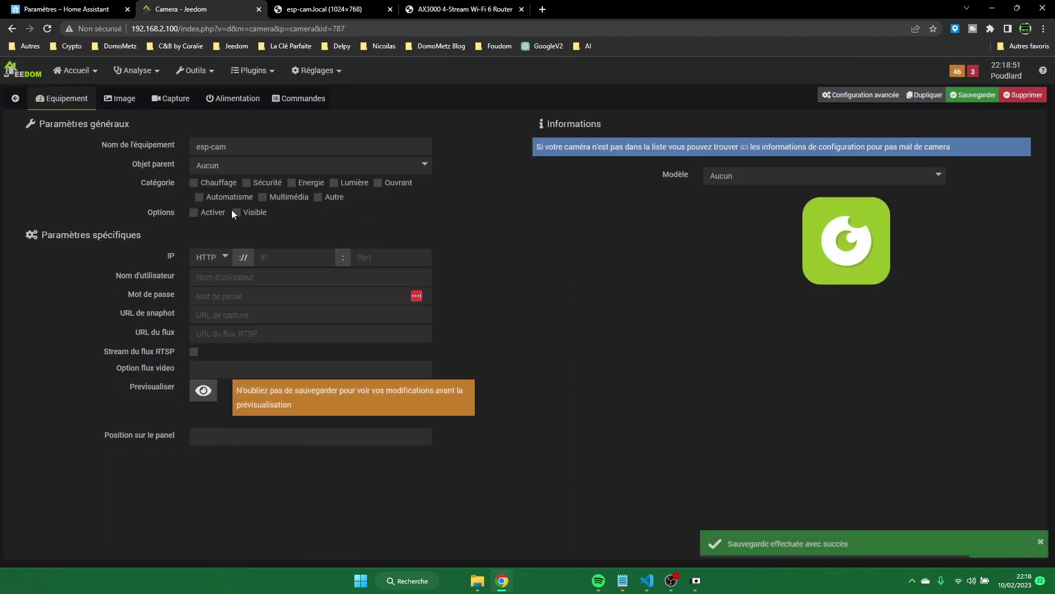
# - Configure esp-cam as an active, visible Sécurité device at 192.168.2.239, port 8081, save it and preview its stream
pyautogui.click(263, 183)
pyautogui.click(226, 215)
pyautogui.click(280, 261)
pyautogui.hotkey('ctrl', 'v')
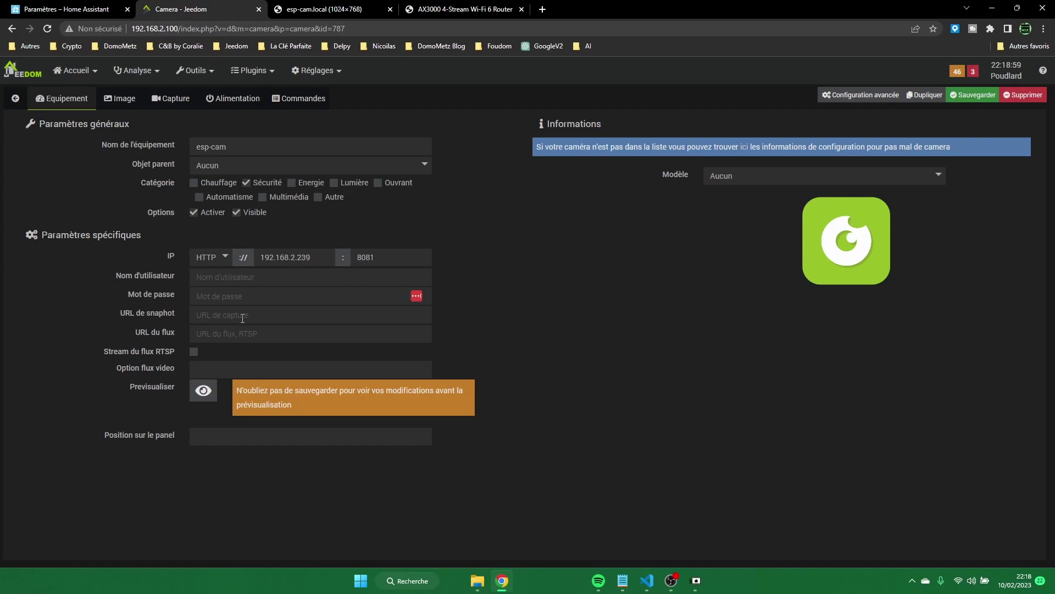
pyautogui.click(973, 94)
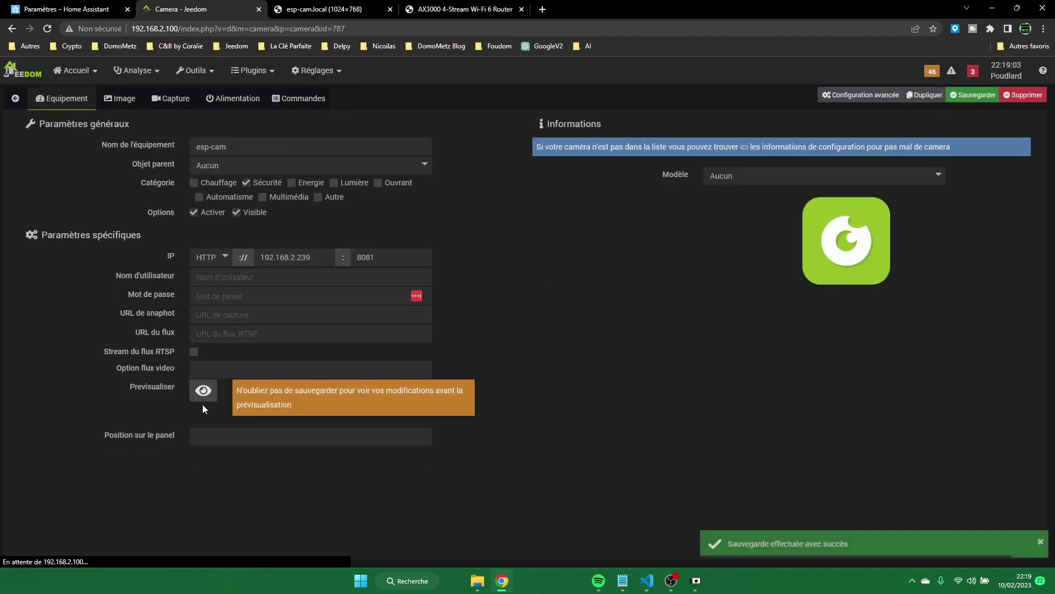
pyautogui.click(203, 391)
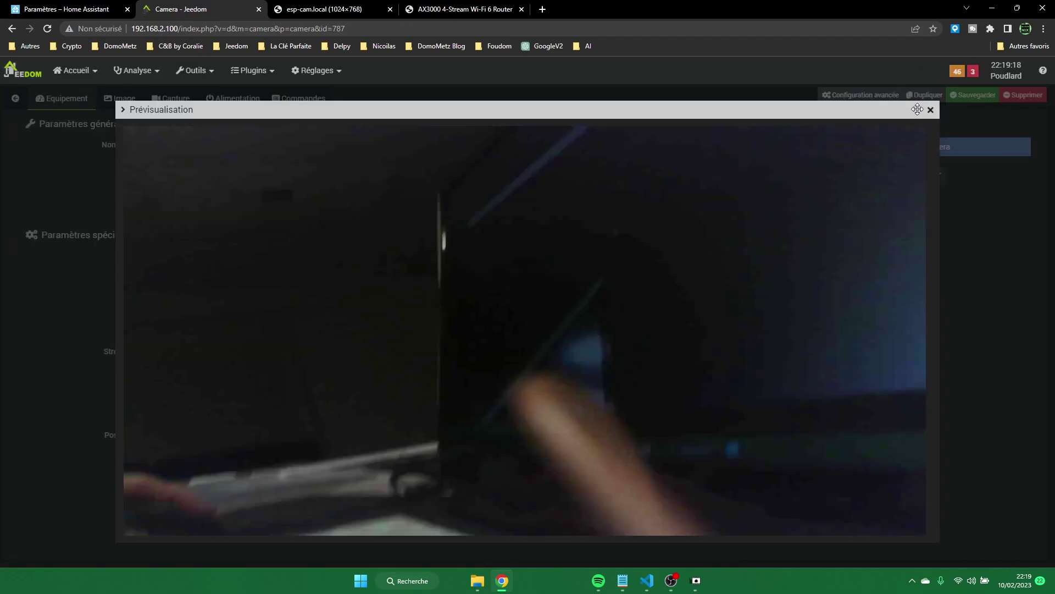
pyautogui.click(930, 110)
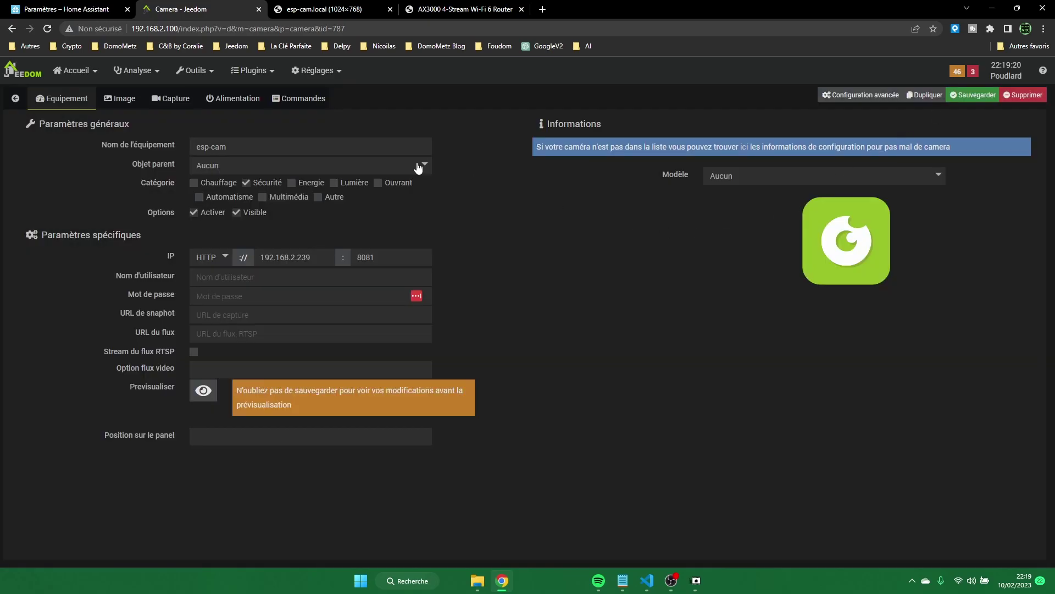
# - Set the camera's normal dashboard image quality to 100 %, save and return to its equipment settings
pyautogui.click(122, 104)
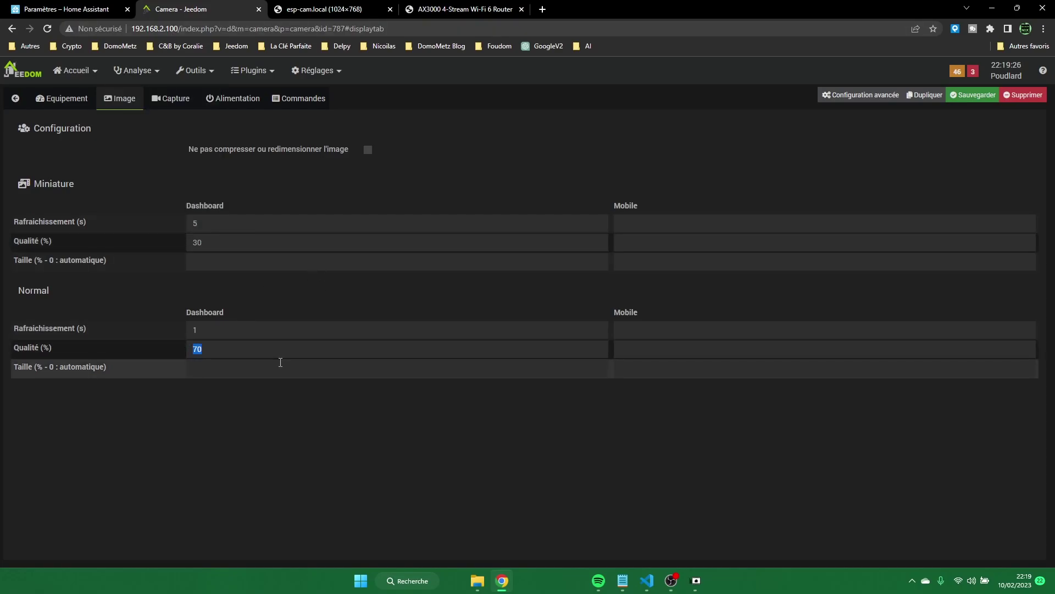
pyautogui.click(975, 96)
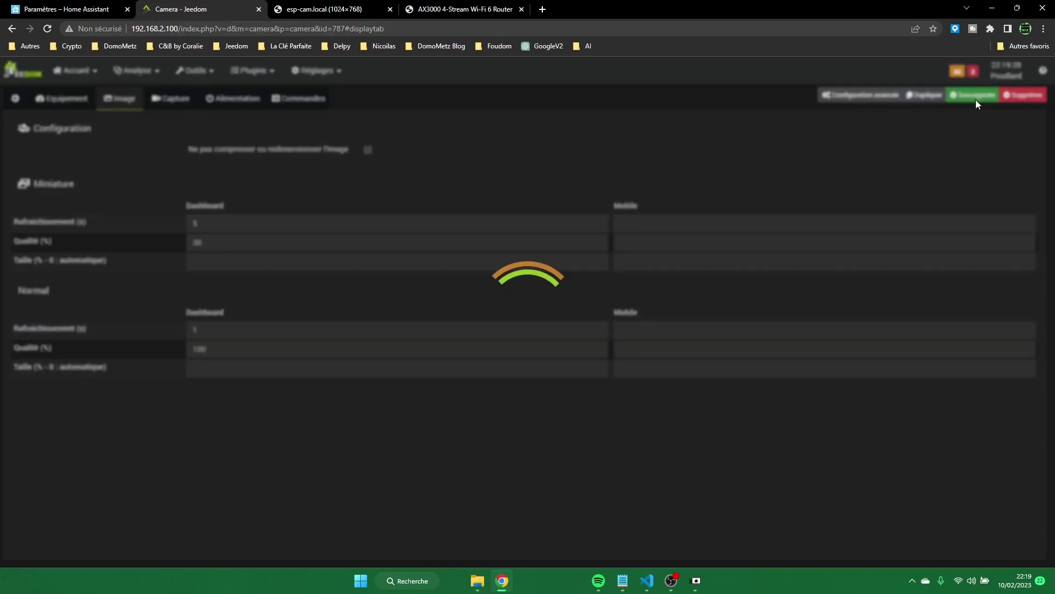
pyautogui.click(62, 104)
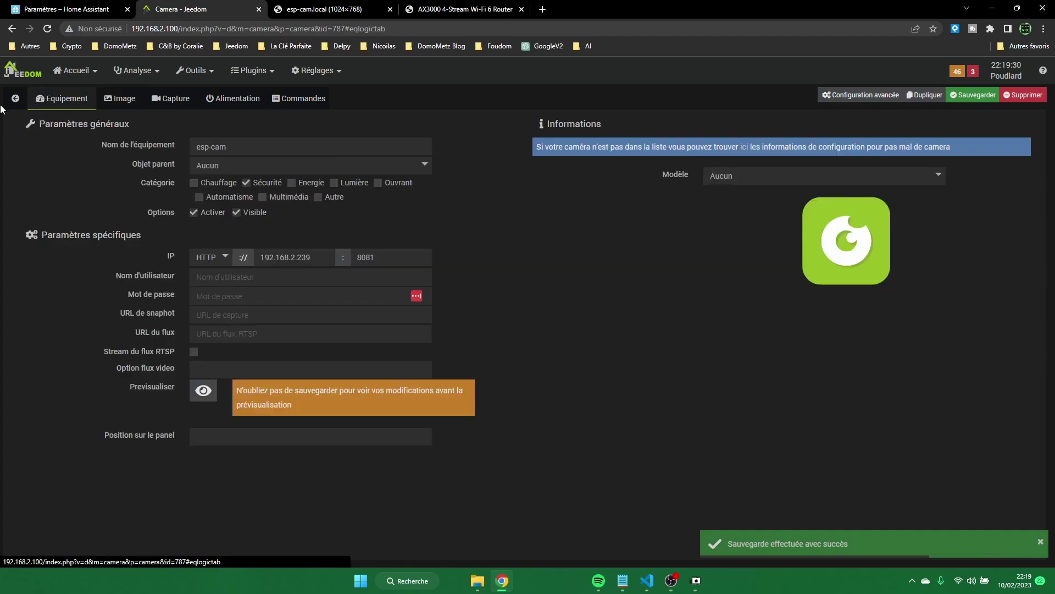
# - Review the camera's power, capture, image and command settings and save the device again
pyautogui.click(233, 98)
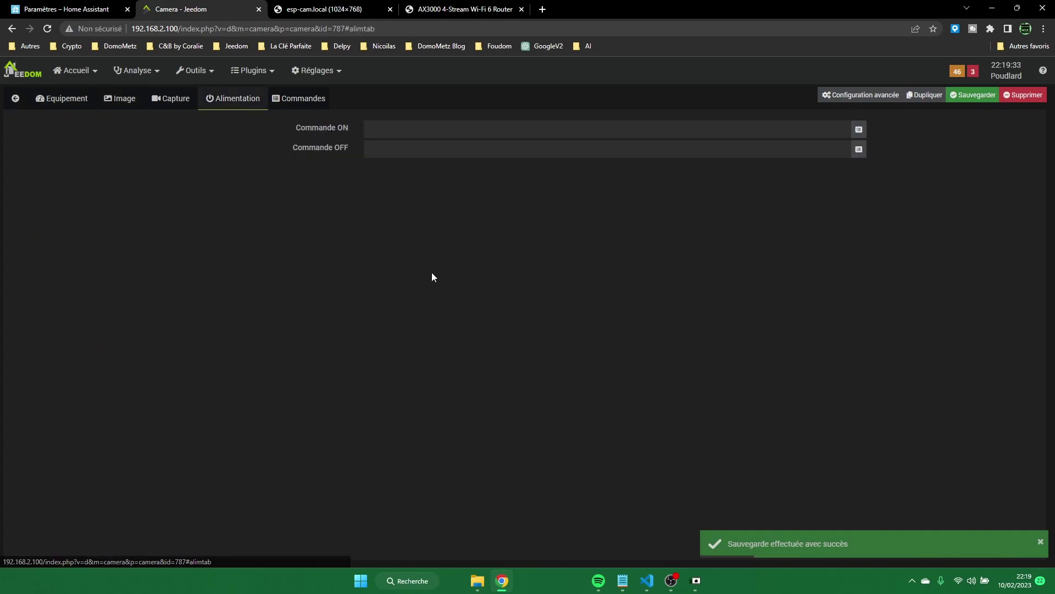
pyautogui.click(170, 99)
pyautogui.click(120, 107)
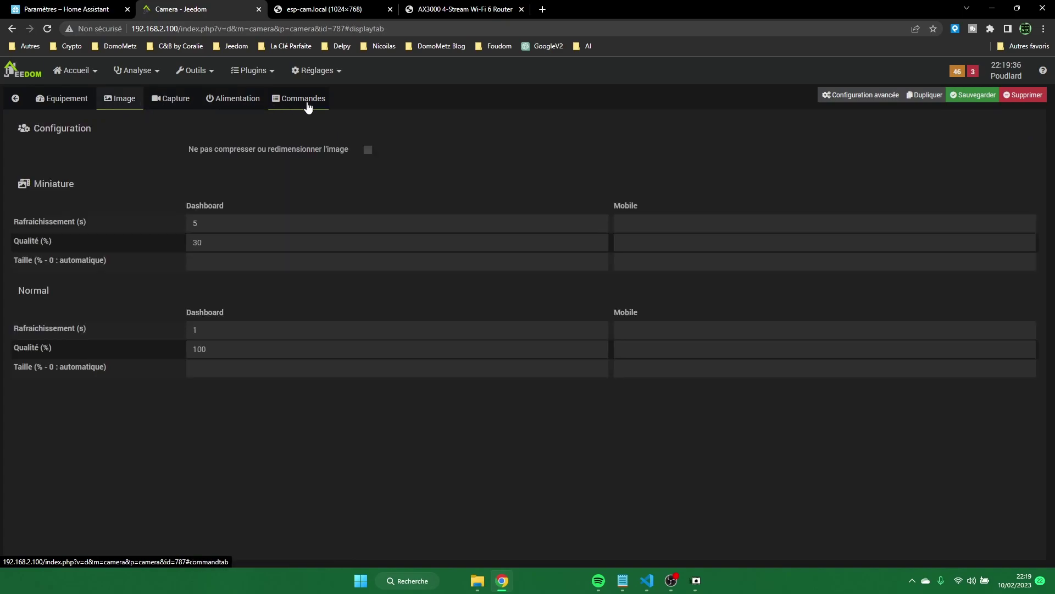
pyautogui.click(278, 106)
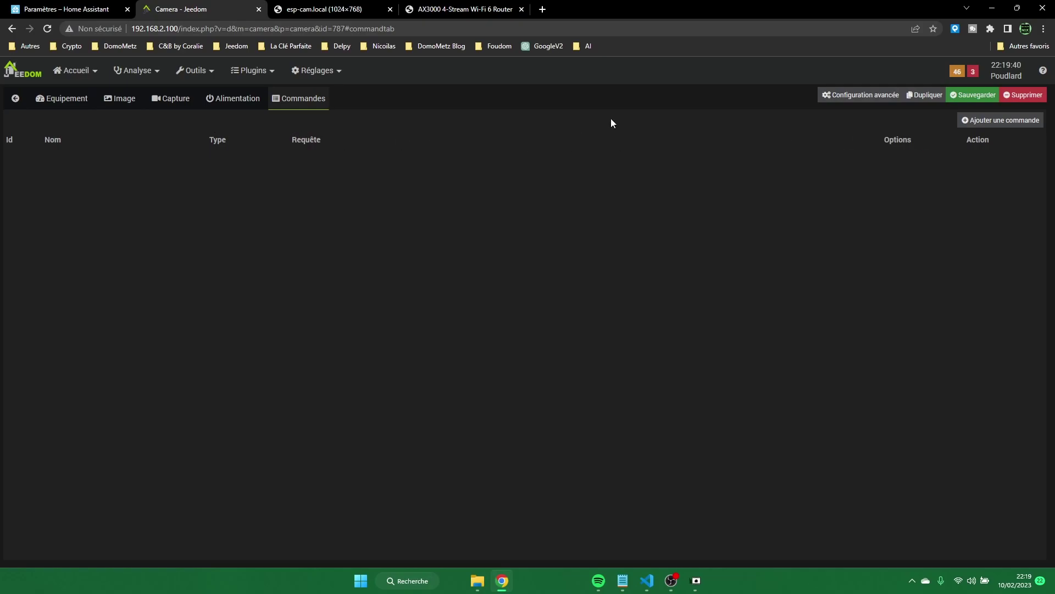
pyautogui.click(973, 95)
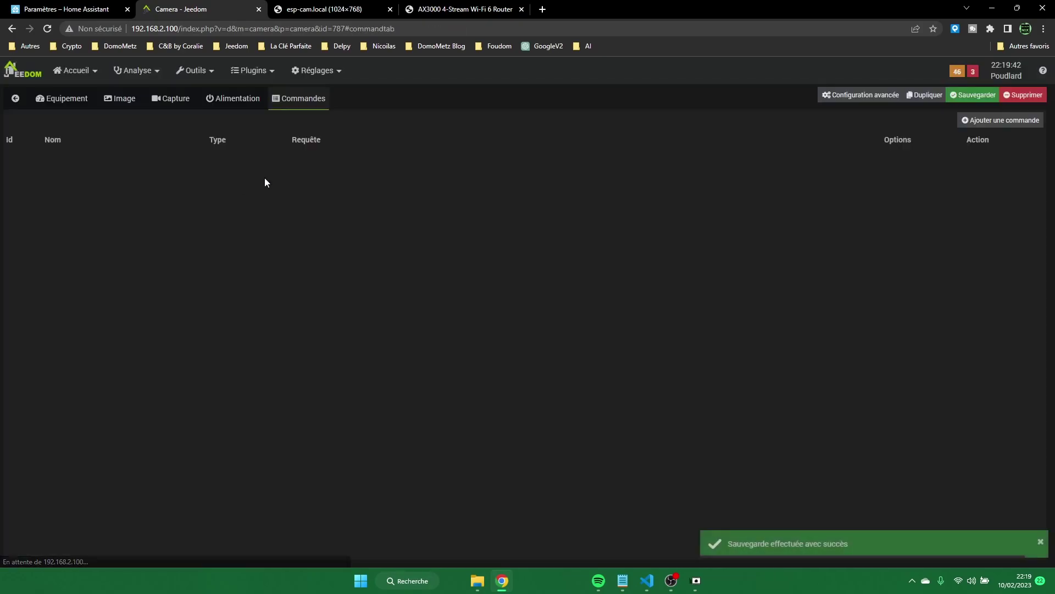
# - Open the Home Assistant Connect plugin from the connected objects category
pyautogui.click(253, 70)
pyautogui.moveTo(294, 172)
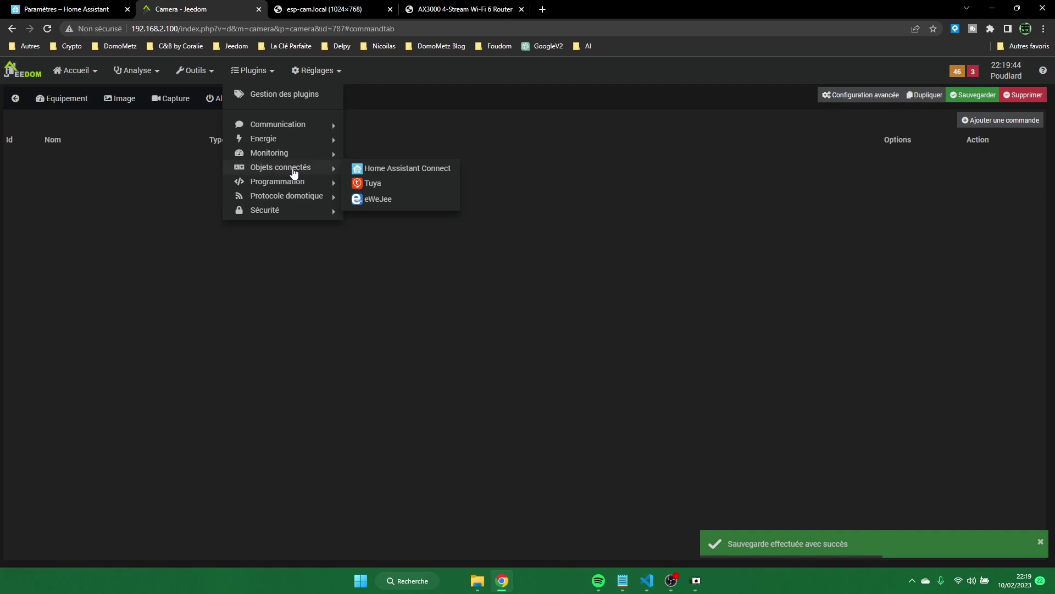
pyautogui.click(401, 169)
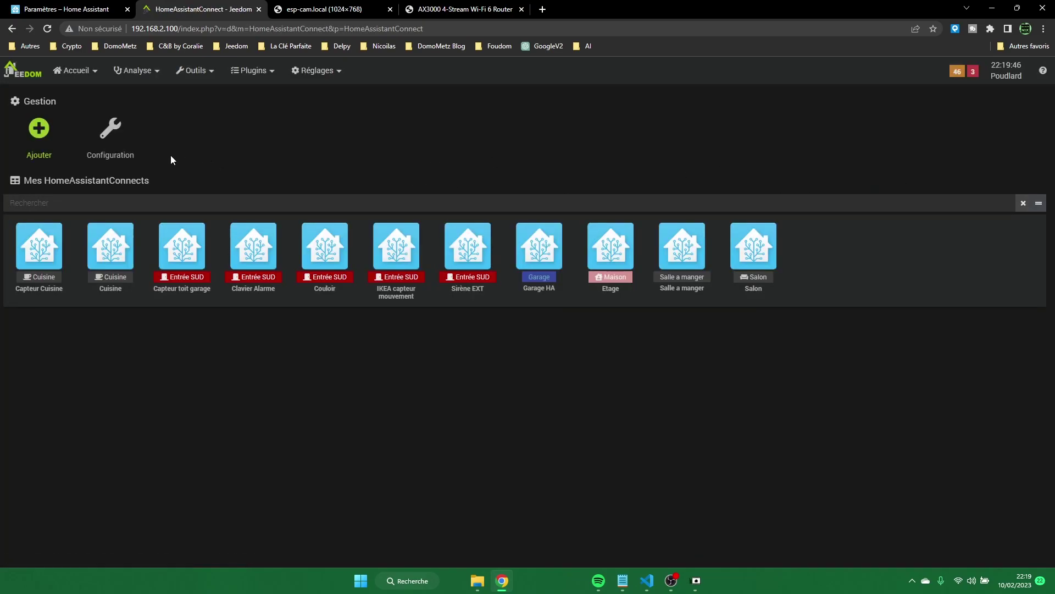